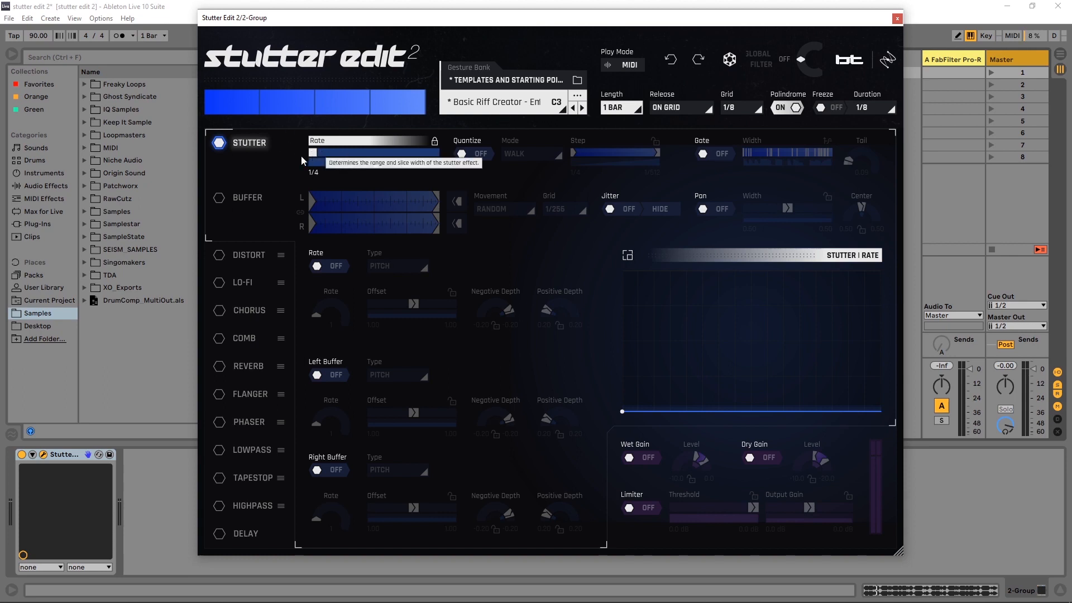
# Toggle the Stutter module off and on, and try a gesture length of 2 BARS before restoring 1 BAR.
pyautogui.click(220, 144)
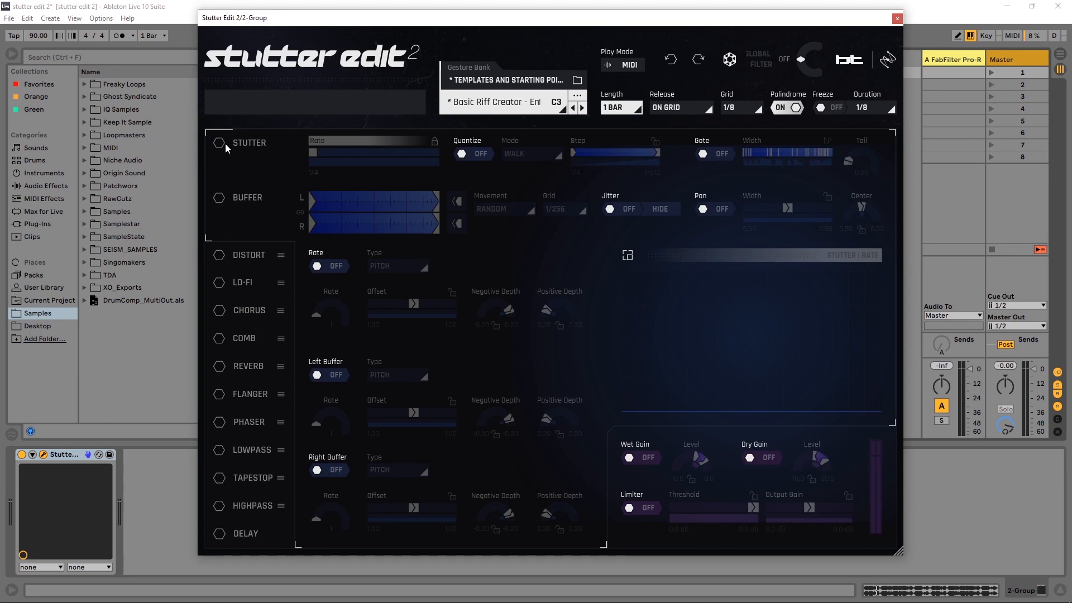
pyautogui.click(225, 143)
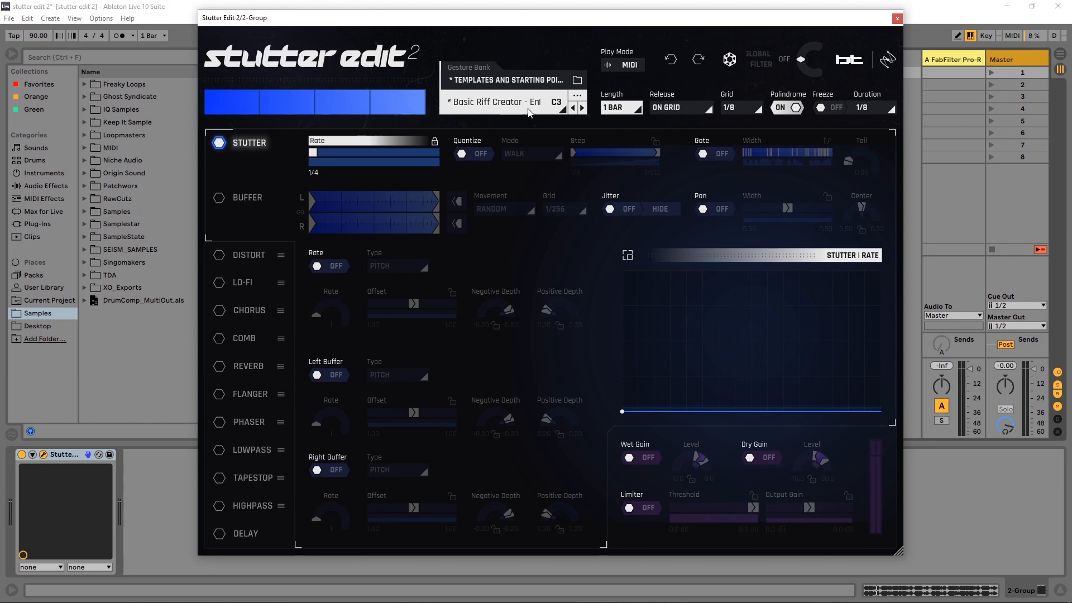
pyautogui.click(620, 108)
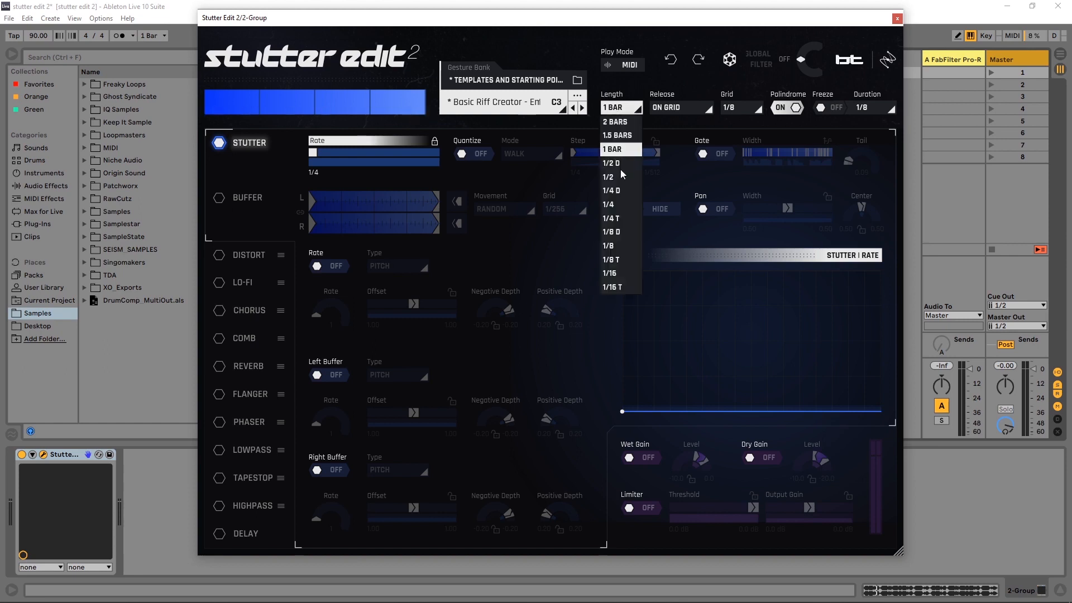
pyautogui.click(618, 121)
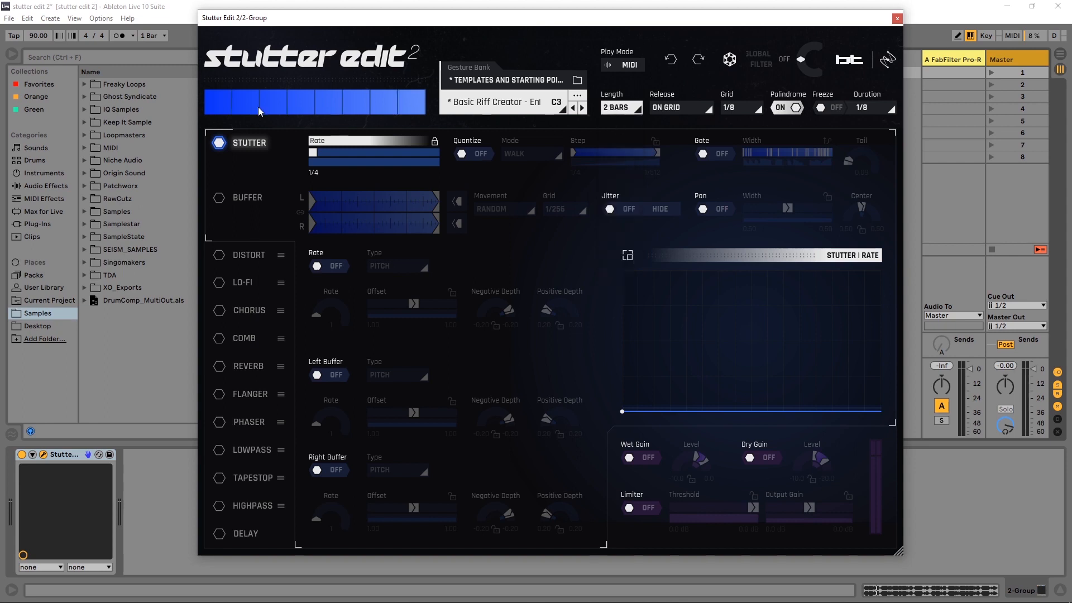
pyautogui.click(614, 110)
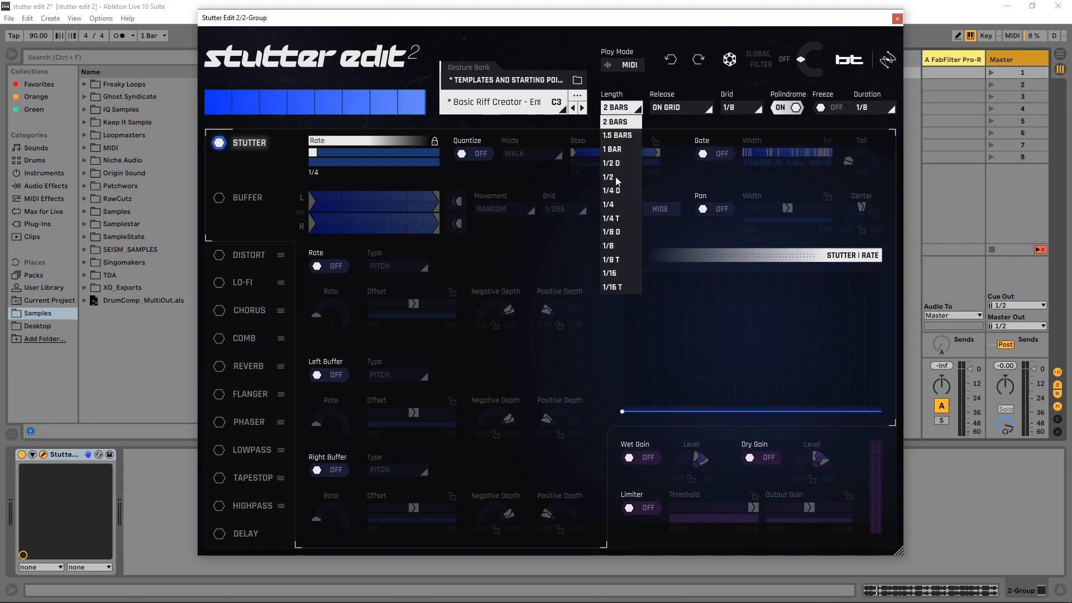
pyautogui.click(614, 149)
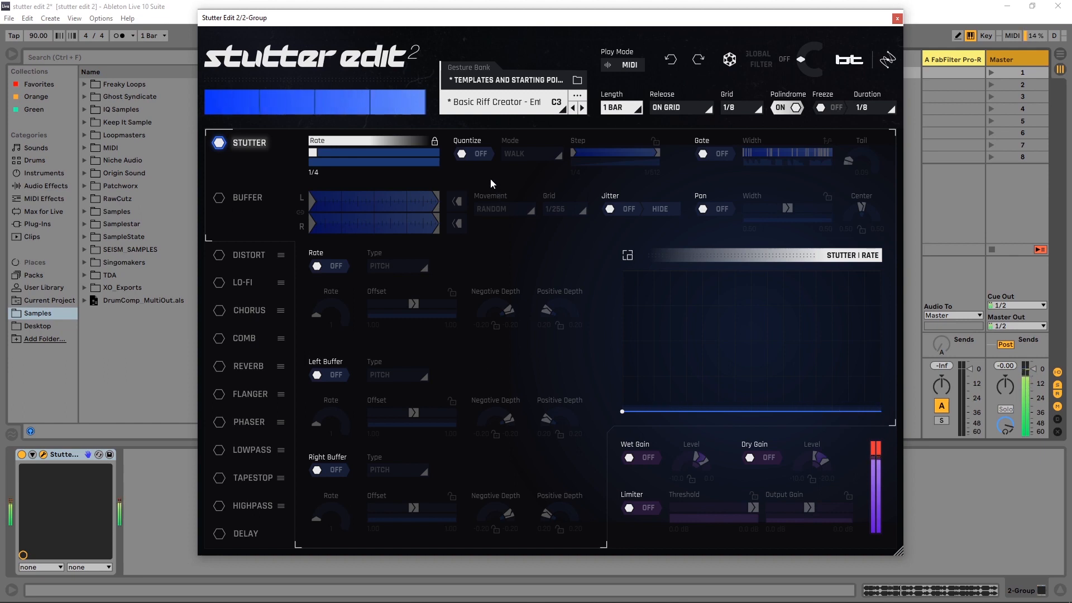
# Toggle the stutter Rate lock and try single rates of 1/8 and 1/16 before returning to 1/4.
pyautogui.click(435, 142)
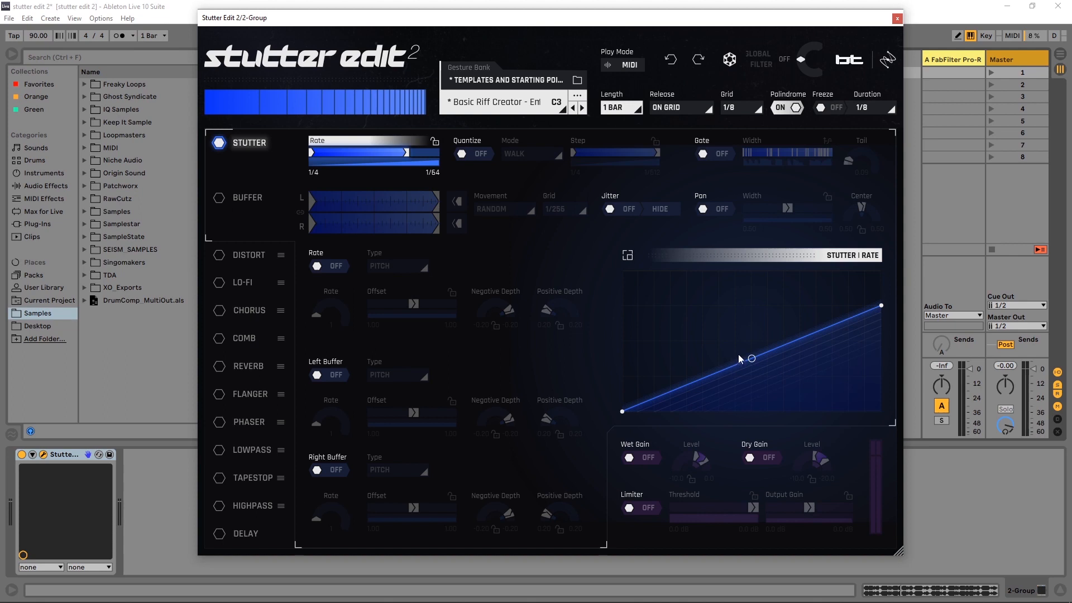
pyautogui.click(437, 143)
pyautogui.click(343, 156)
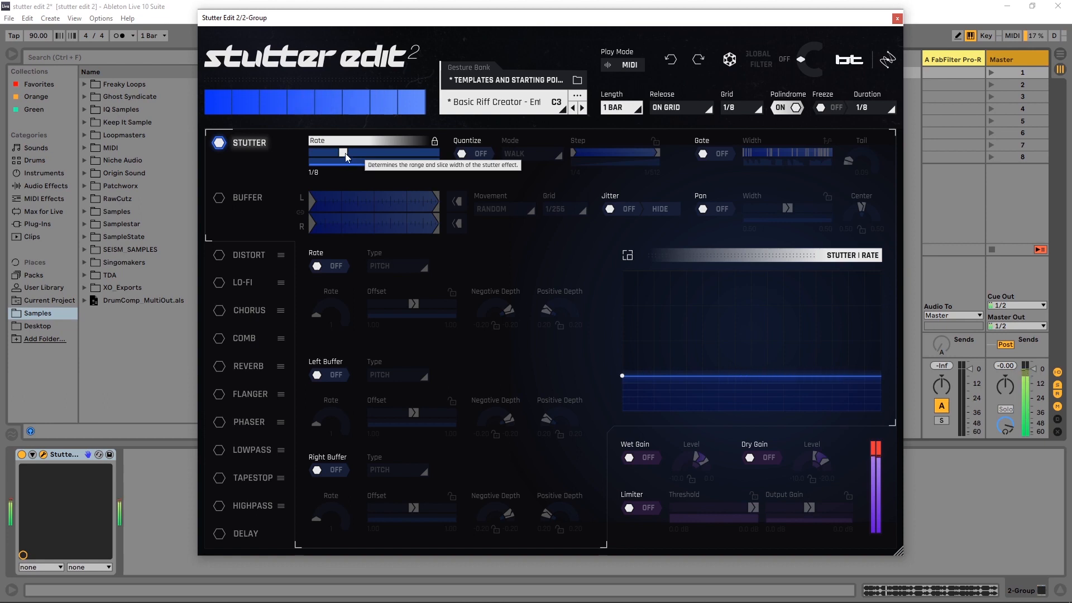
pyautogui.moveTo(348, 156); pyautogui.dragTo(374, 156)
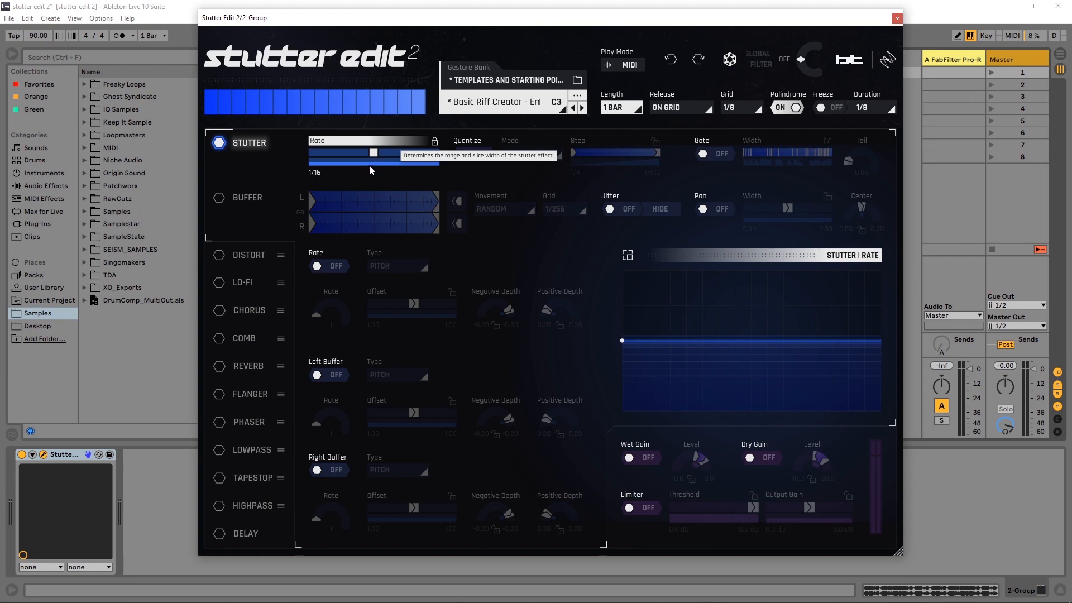
pyautogui.moveTo(379, 163); pyautogui.dragTo(310, 156)
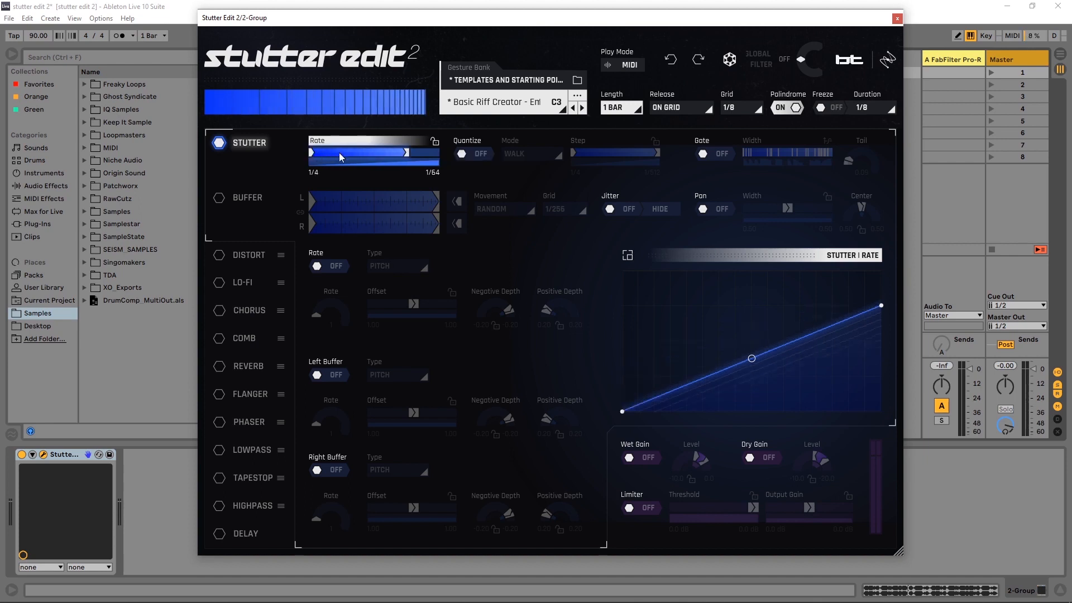
# Extend the unlocked stutter Rate range to end at 1/512, toggling Palindrome off and back on.
pyautogui.moveTo(406, 152); pyautogui.dragTo(436, 154)
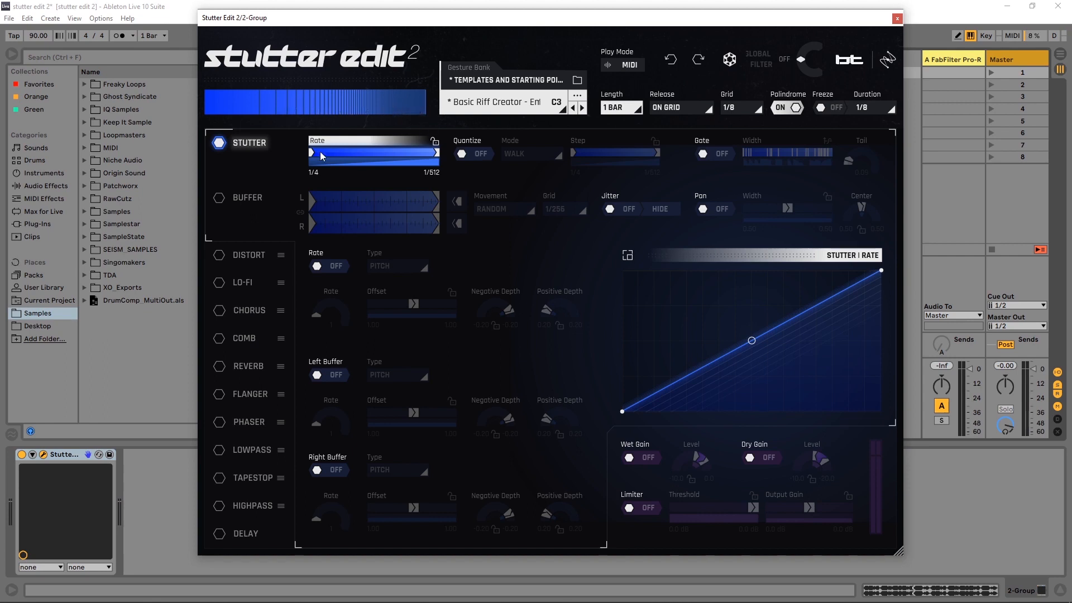
pyautogui.click(792, 107)
pyautogui.click(787, 107)
pyautogui.moveTo(435, 153)
pyautogui.mouseDown()
pyautogui.moveTo(387, 151)
pyautogui.moveTo(439, 155)
pyautogui.mouseUp()
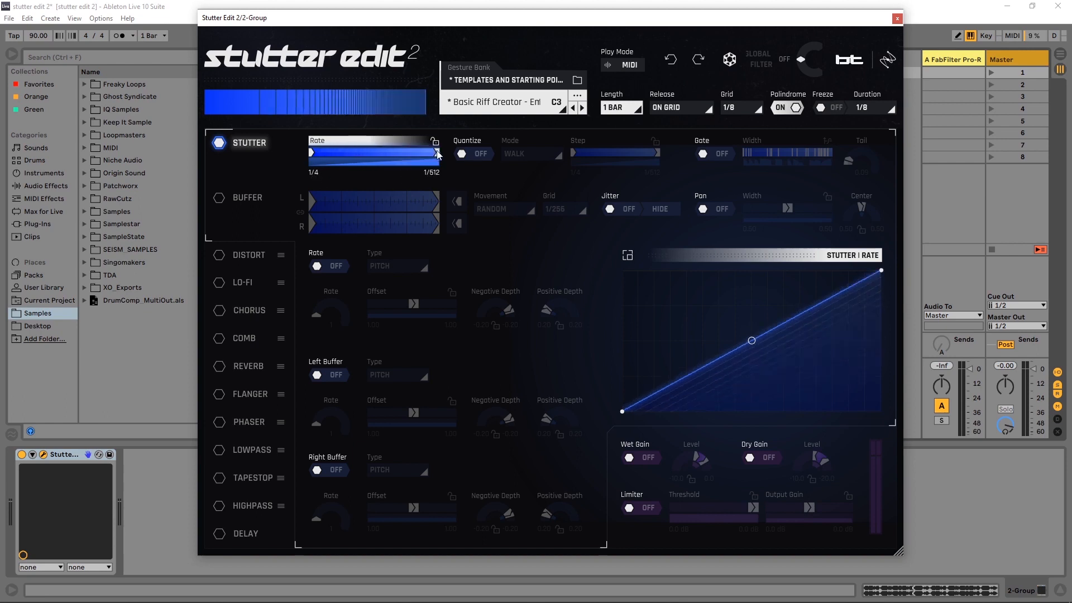
# Open the full stutter Rate curve editor and toggle the 1/2 rate on and off in the rate grid.
pyautogui.click(627, 256)
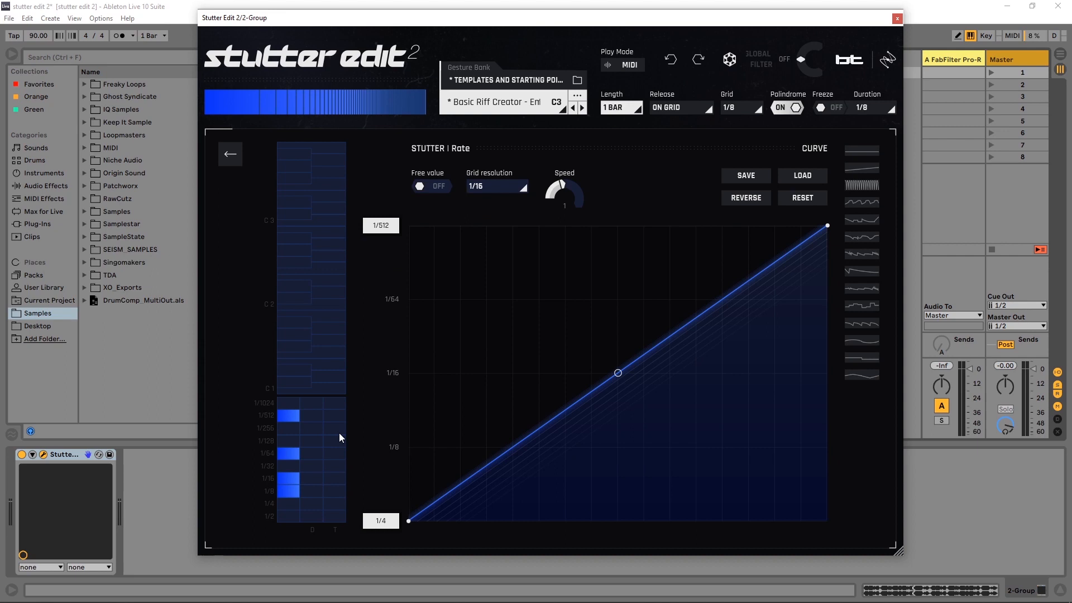
pyautogui.click(284, 517)
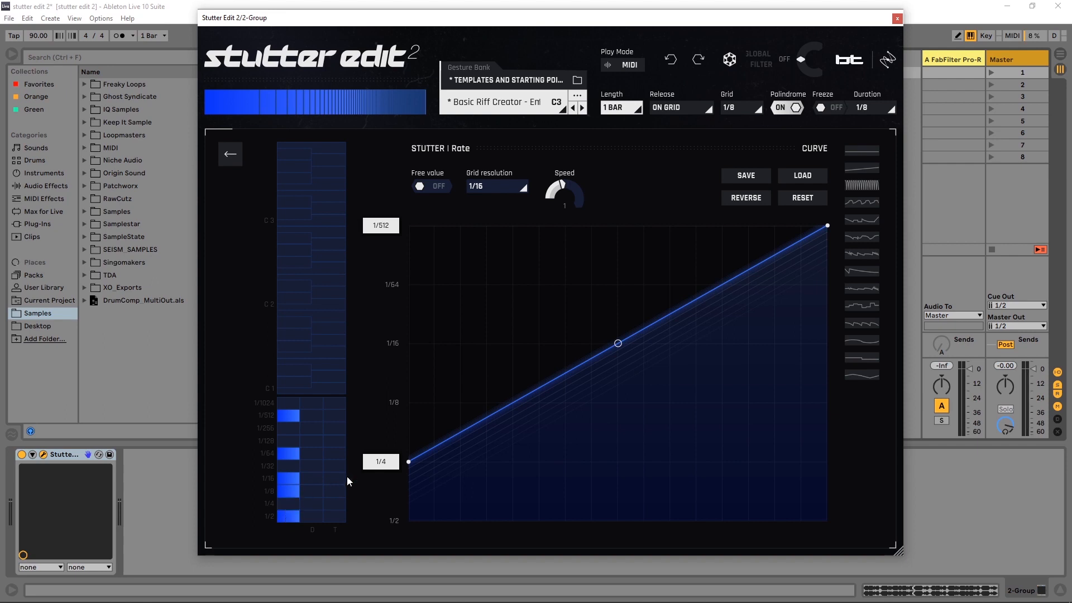
pyautogui.click(283, 514)
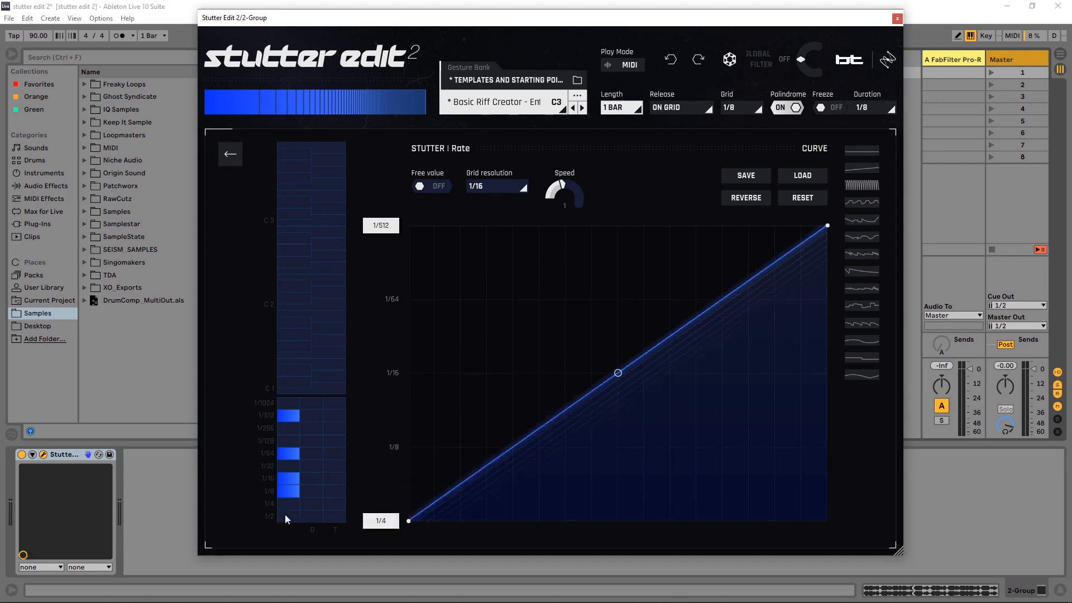
pyautogui.click(285, 514)
pyautogui.click(286, 514)
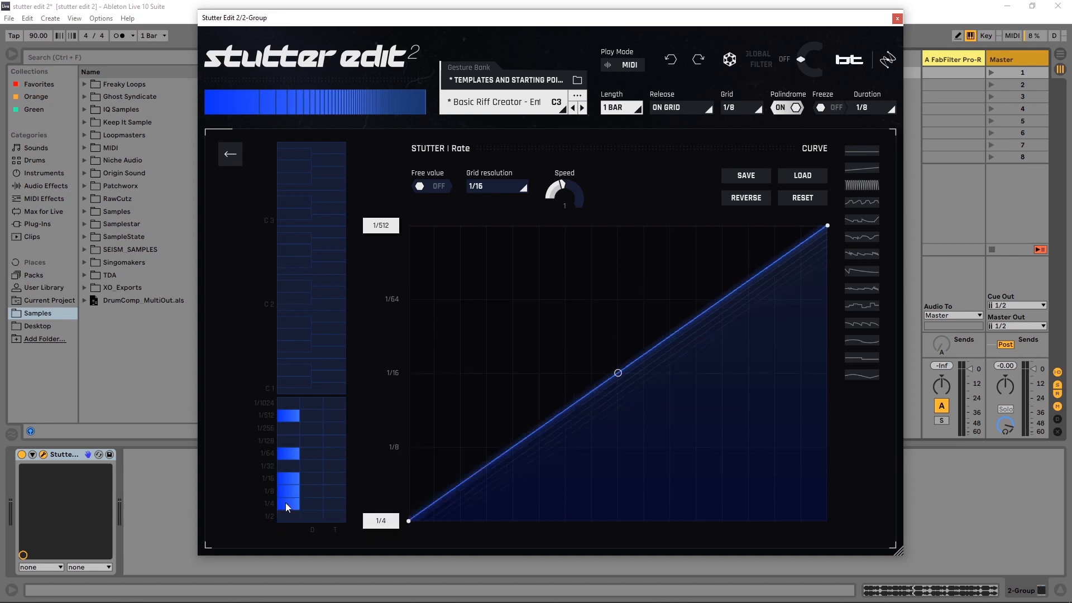
# Replace the 1/4, 1/16 and 1/64 rates with 1/128, raise the curve's end point to 1/512, and return to the main view.
pyautogui.click(286, 501)
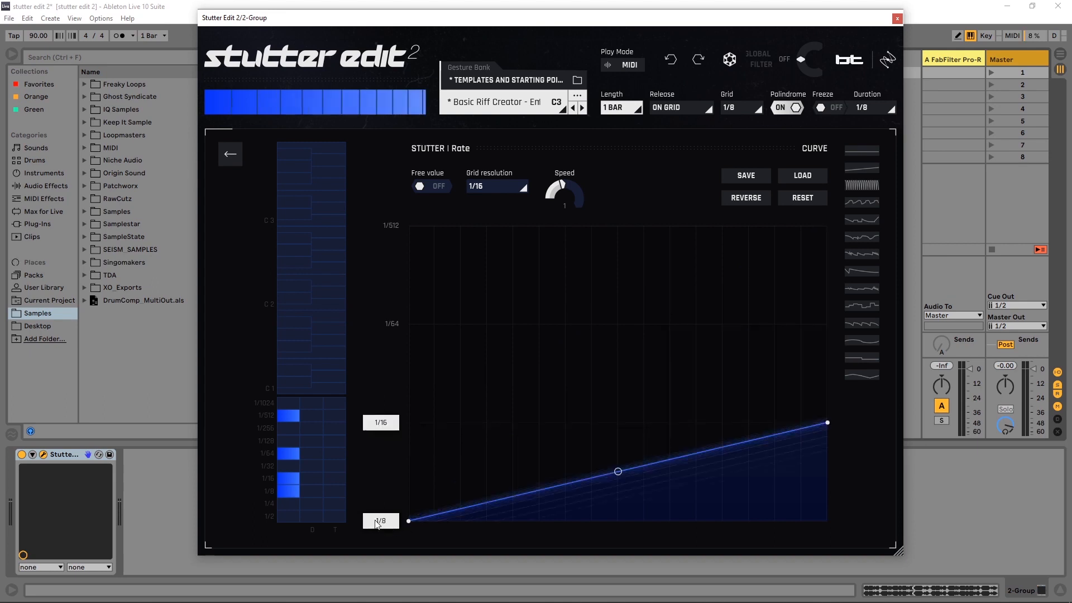
pyautogui.click(291, 479)
pyautogui.click(290, 453)
pyautogui.click(289, 442)
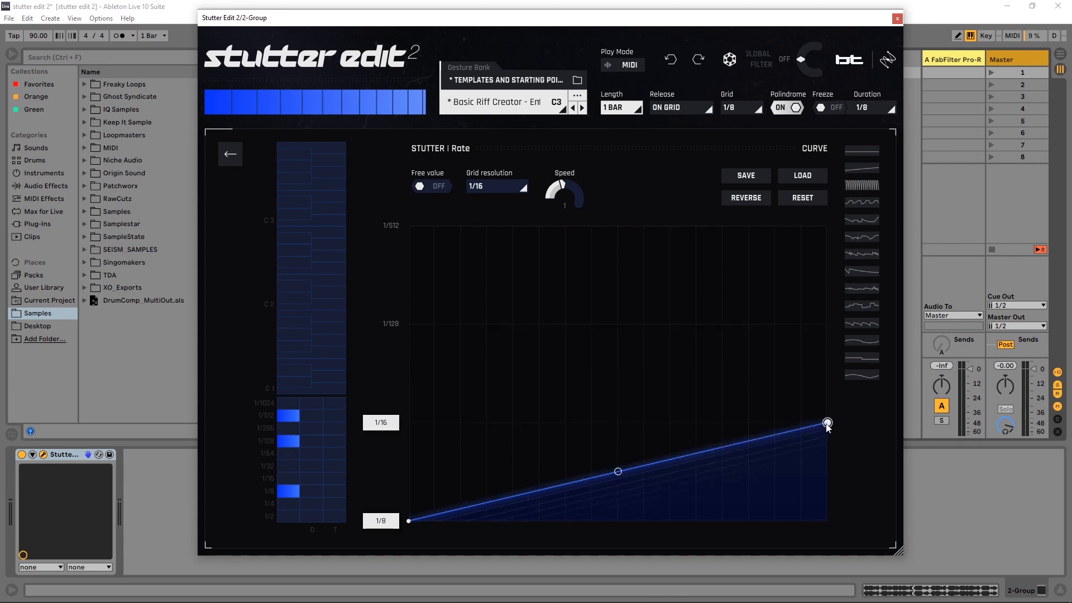
pyautogui.moveTo(827, 424); pyautogui.dragTo(819, 248)
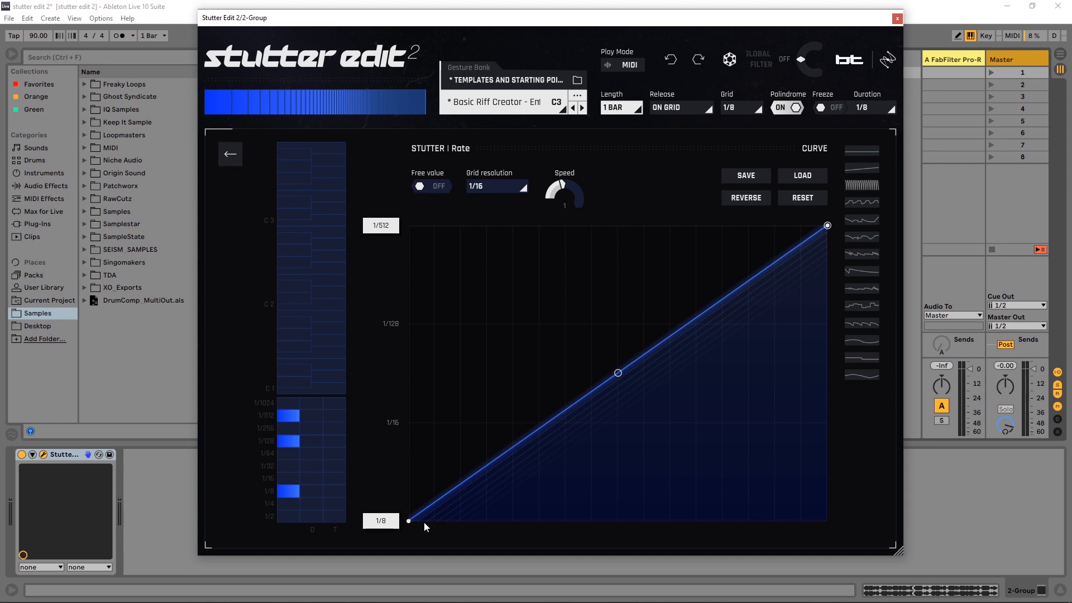
pyautogui.click(230, 157)
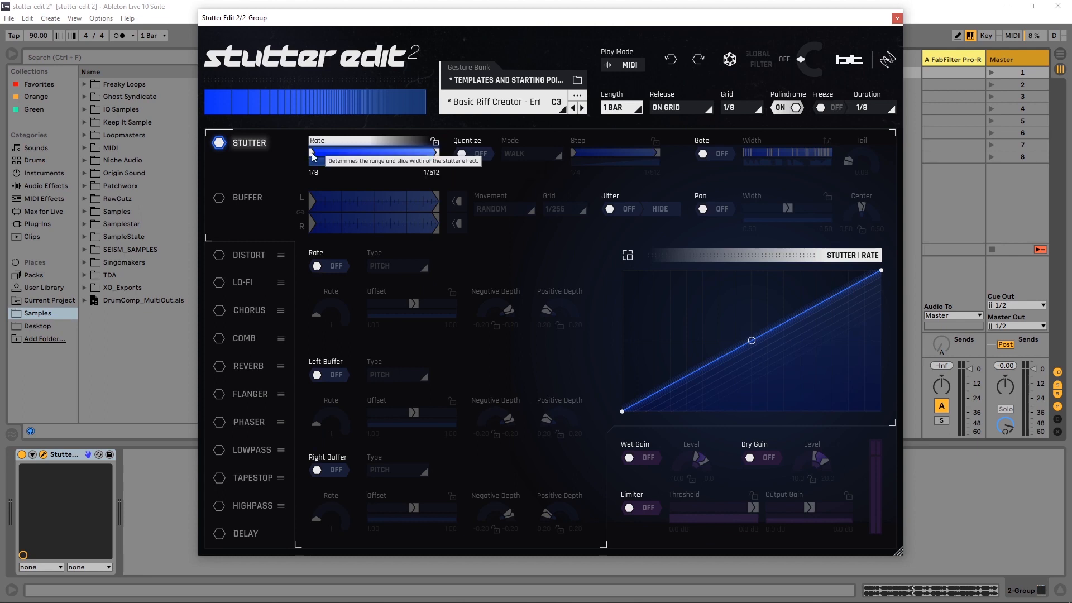
# Try the Rate range handles and invert the curve so it descends from 1/512 to 1/8.
pyautogui.moveTo(312, 152); pyautogui.dragTo(372, 153)
pyautogui.moveTo(439, 157); pyautogui.dragTo(279, 154)
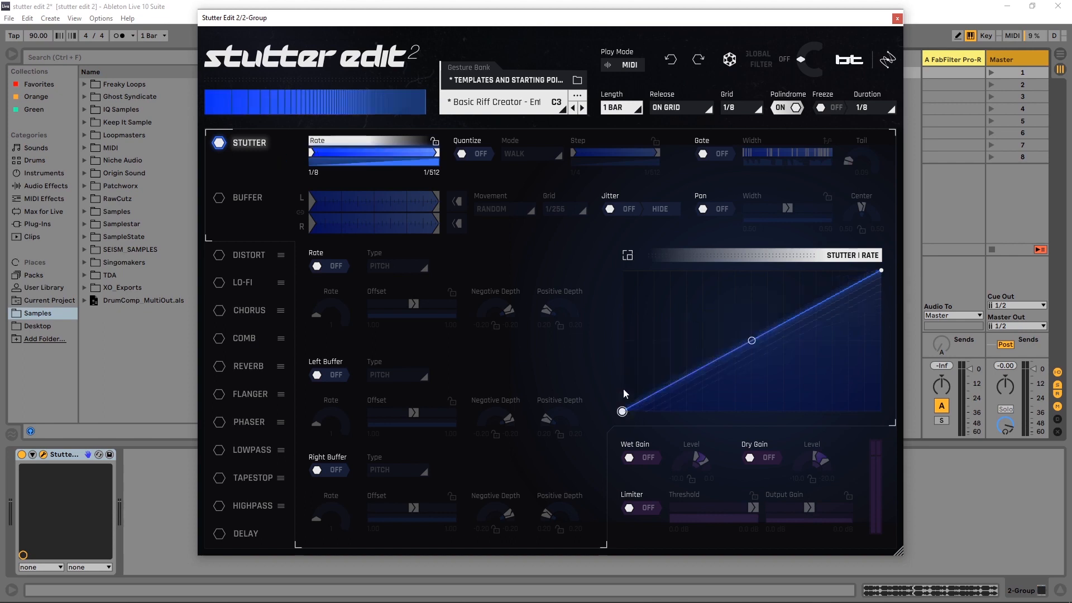
pyautogui.moveTo(622, 410); pyautogui.dragTo(626, 280)
pyautogui.moveTo(881, 271); pyautogui.dragTo(881, 411)
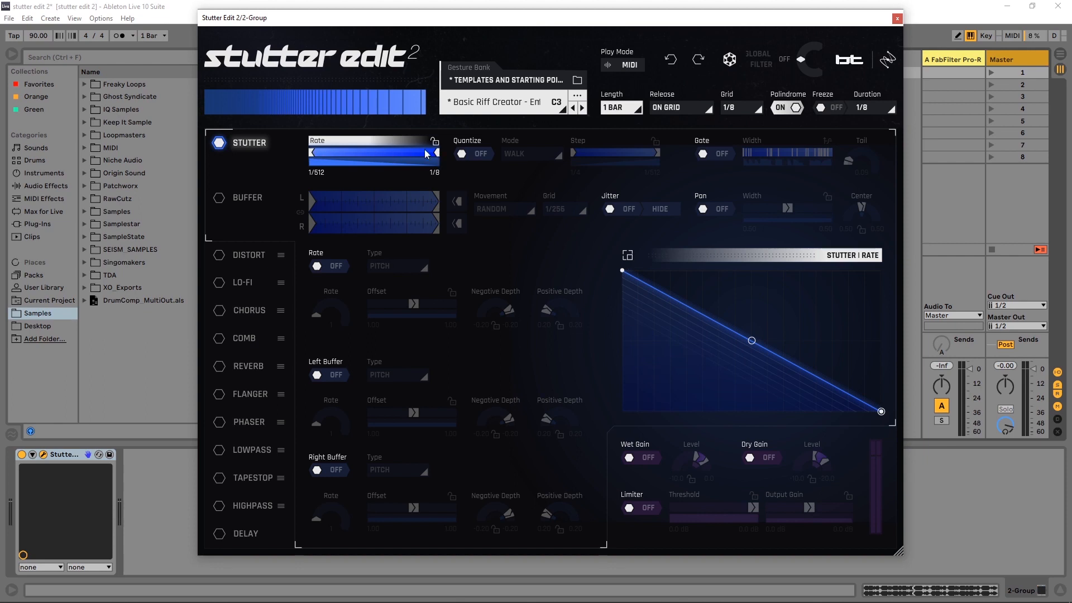
pyautogui.moveTo(433, 152); pyautogui.dragTo(393, 152)
# Open the full Rate curve editor, flatten the curve at 1/8, and try the dotted and triplet 1/128 rates.
pyautogui.click(627, 255)
pyautogui.moveTo(408, 227); pyautogui.dragTo(414, 498)
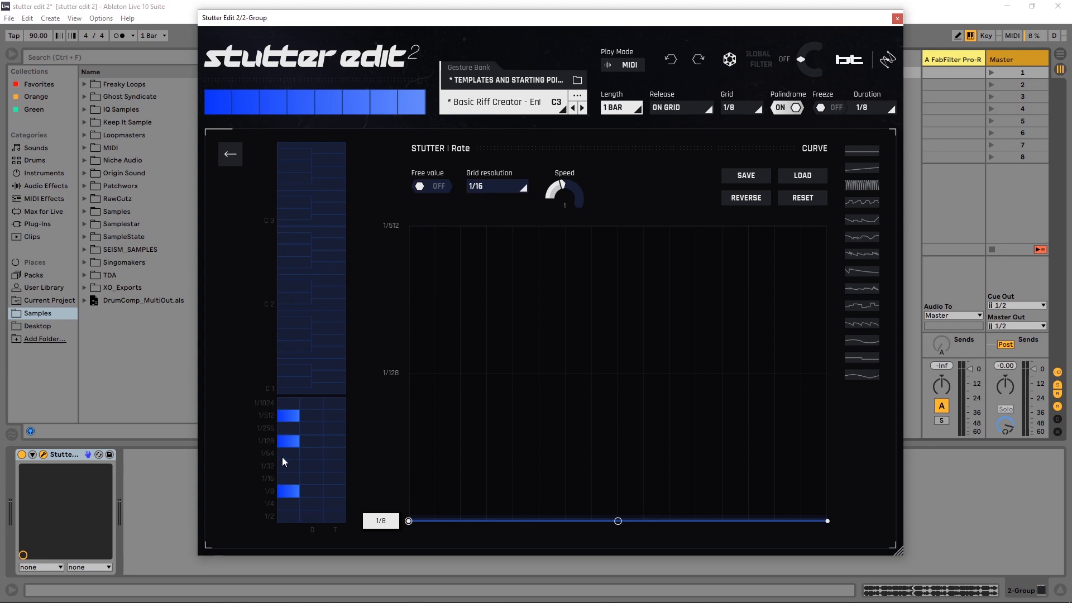
pyautogui.click(317, 441)
pyautogui.click(333, 440)
pyautogui.click(334, 441)
# Add the D 2 and C 3 notes as rates, auditioning the curve flat at D 2 before ramping it up to C 3.
pyautogui.click(335, 295)
pyautogui.moveTo(408, 520); pyautogui.dragTo(424, 372)
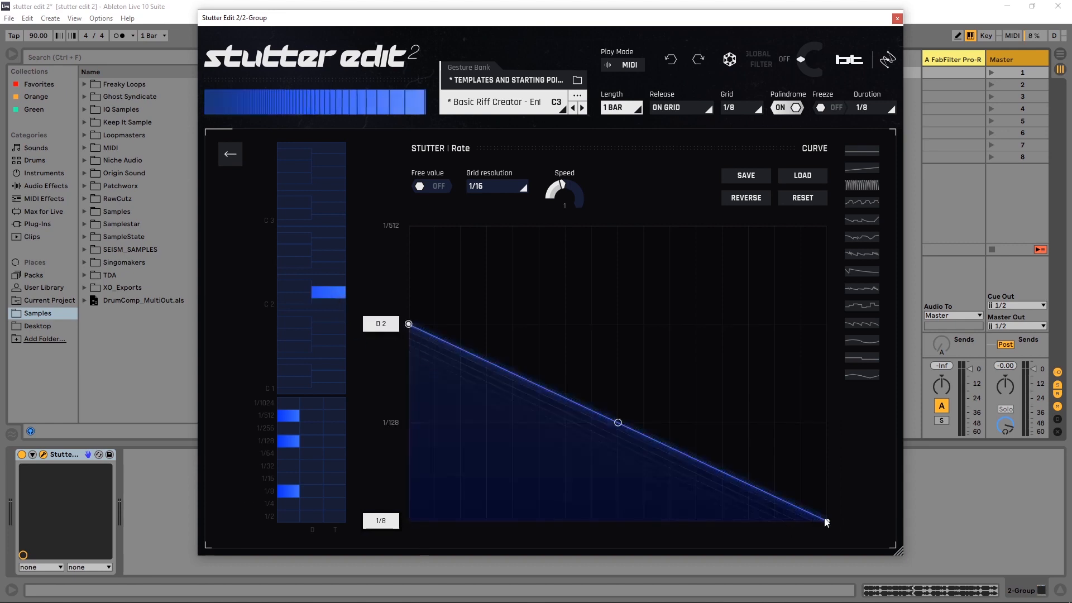
pyautogui.moveTo(827, 520); pyautogui.dragTo(827, 324)
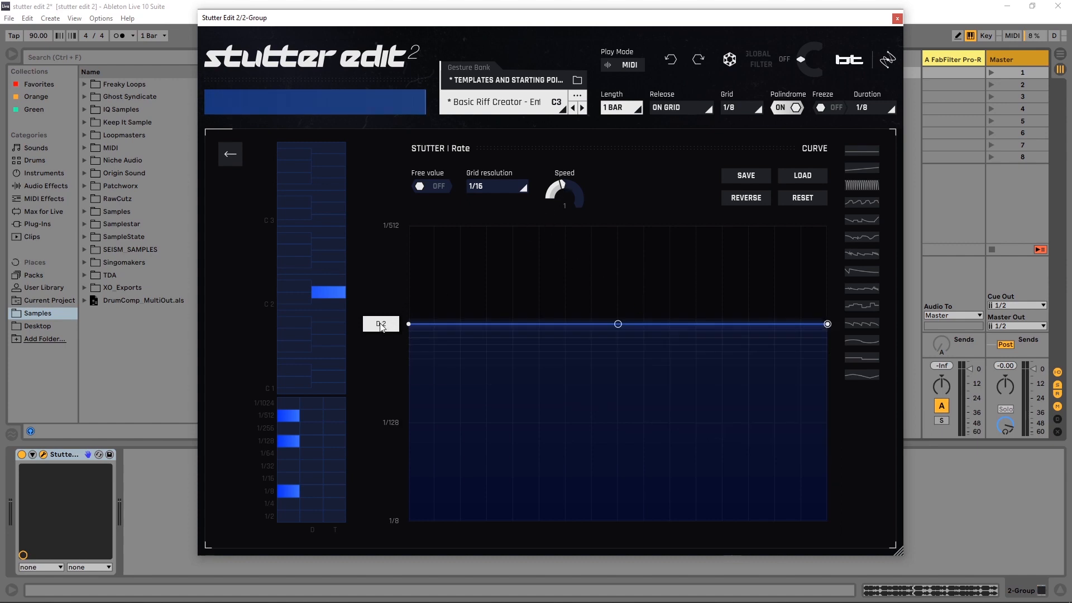
pyautogui.press('space')
pyautogui.click(329, 220)
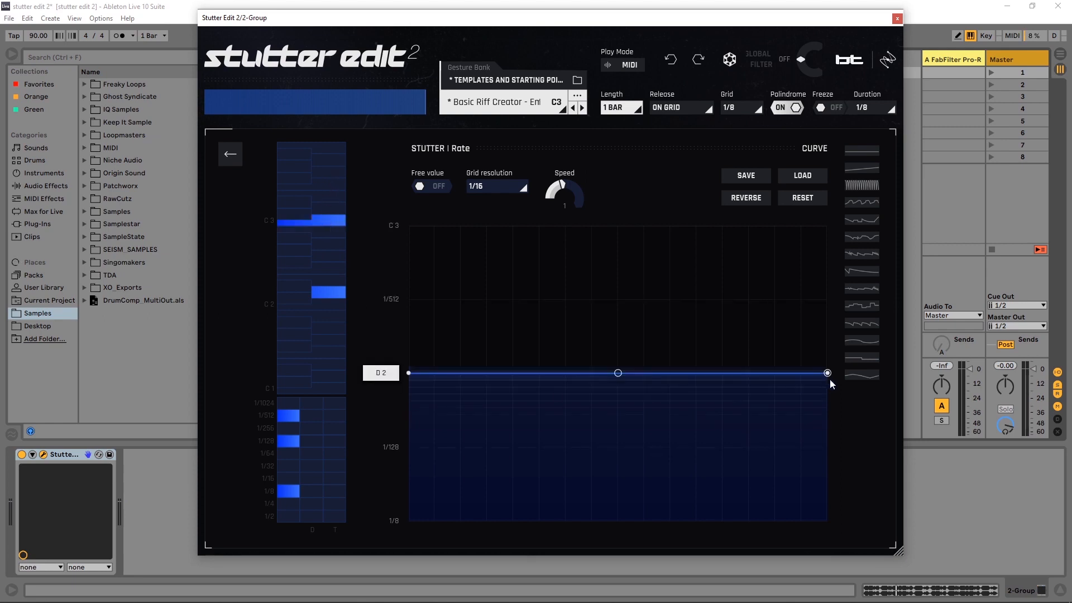
pyautogui.moveTo(830, 380); pyautogui.dragTo(826, 226)
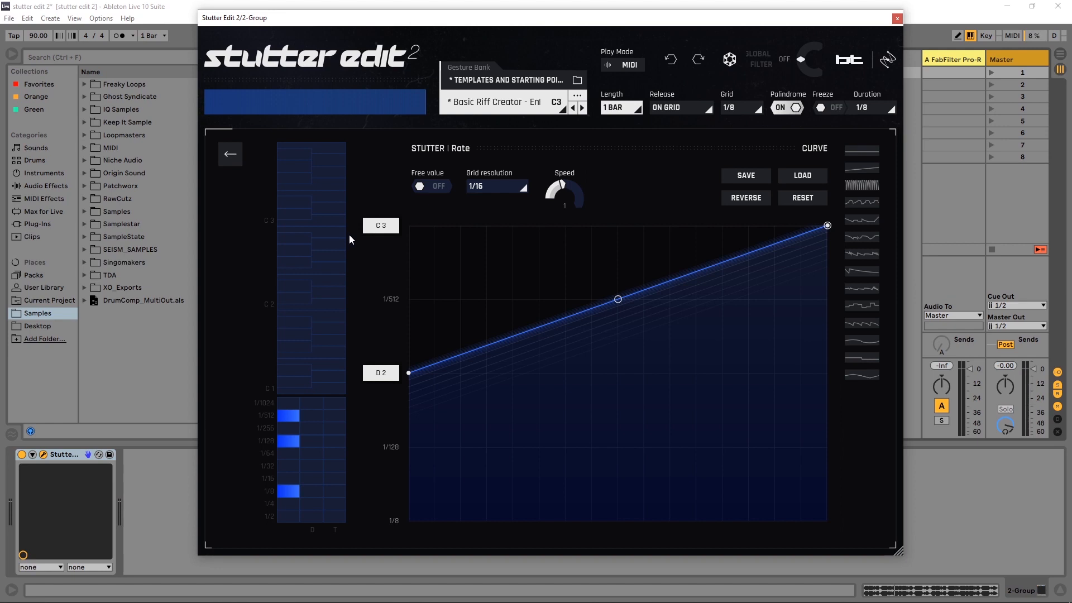
# Try the Free value option and curve reversal, switching each back to its original state.
pyautogui.click(439, 186)
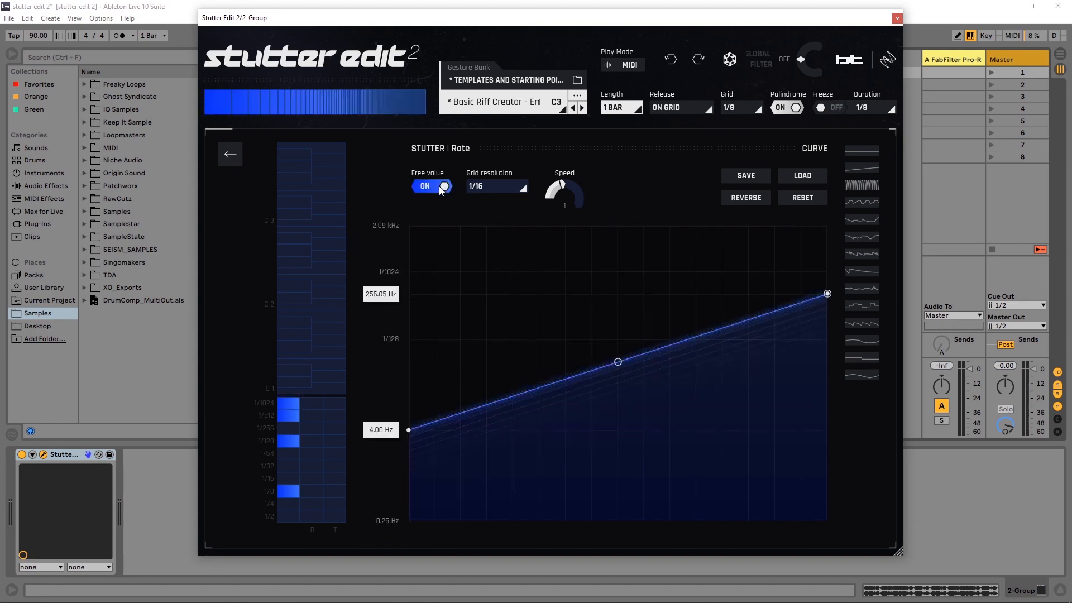
pyautogui.click(441, 188)
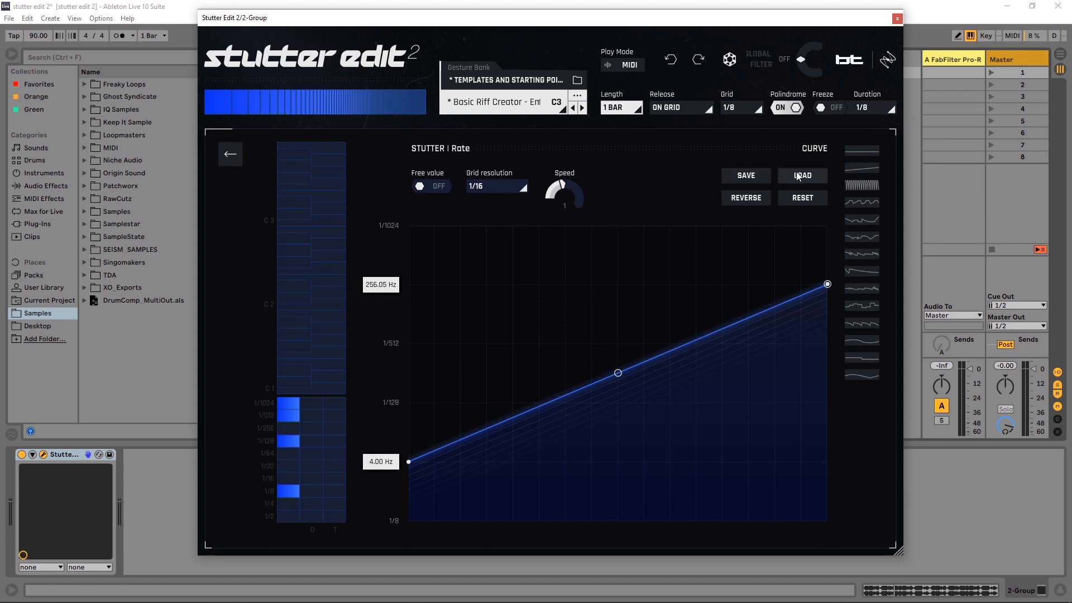
pyautogui.click(751, 198)
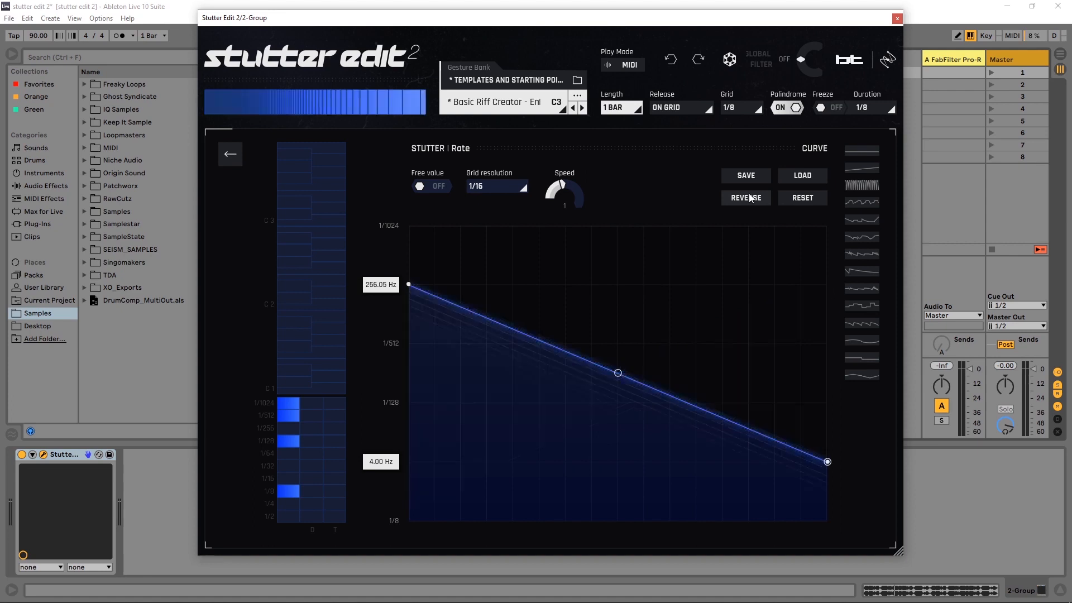
pyautogui.click(750, 198)
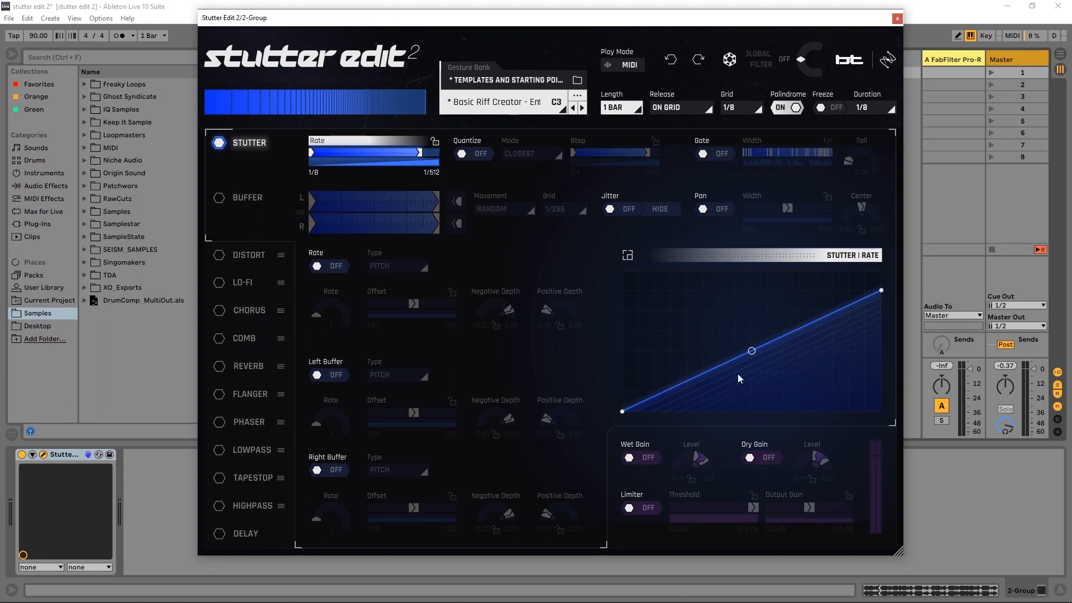
# Audition the Rate curve, and switch Quantize on to view its Mode options before switching it off again.
pyautogui.press('space')
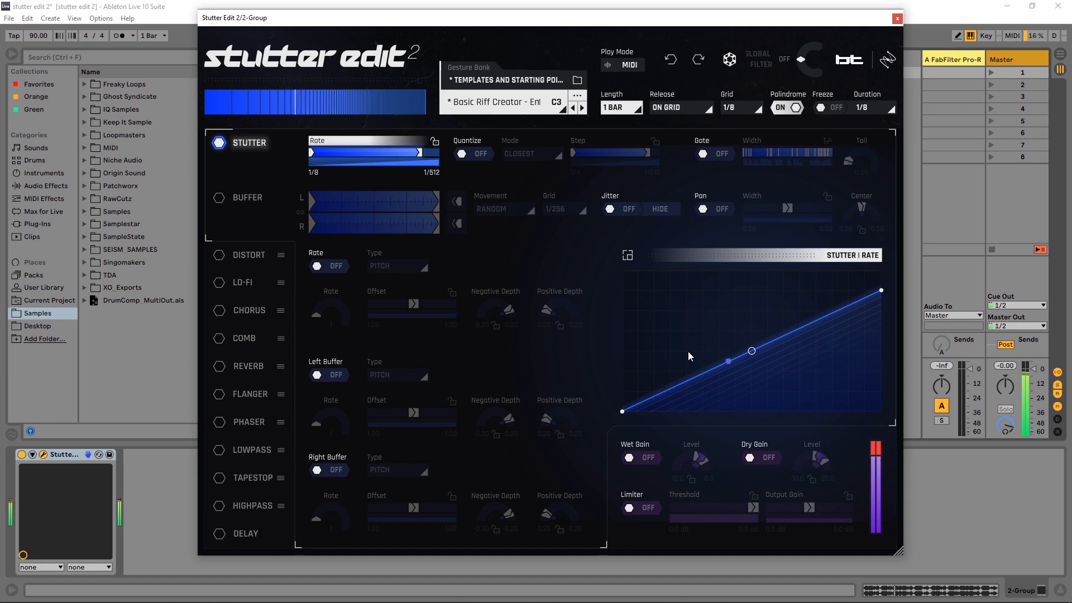
pyautogui.click(478, 157)
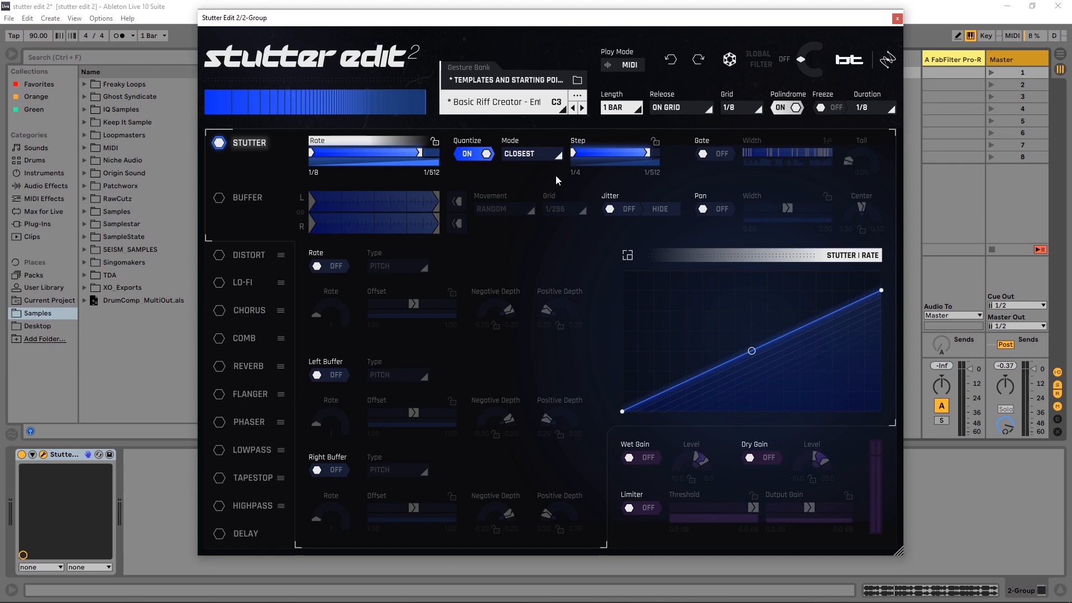
pyautogui.click(548, 155)
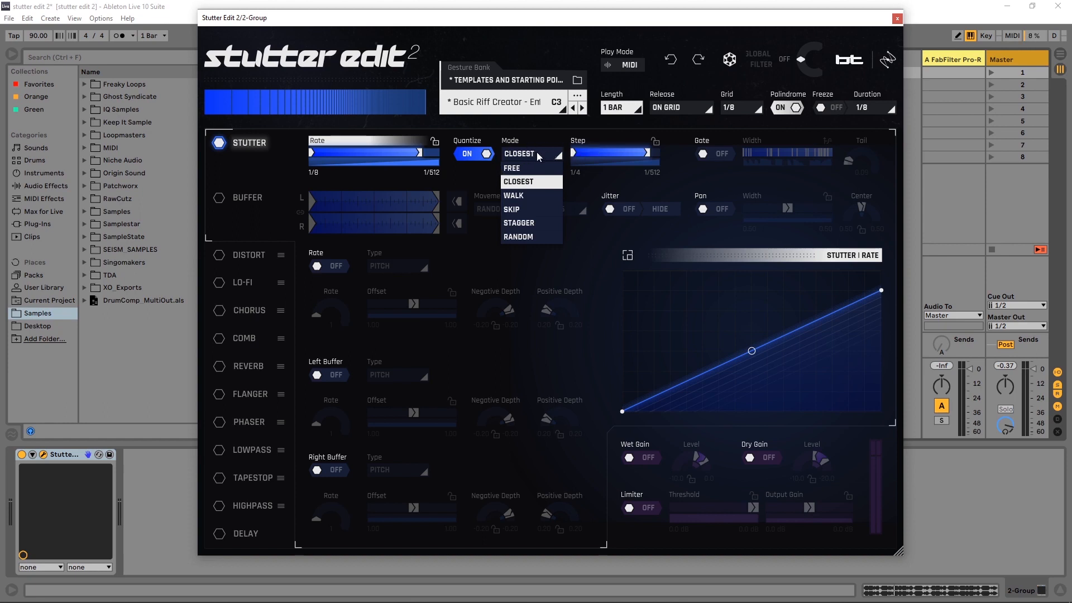
pyautogui.click(538, 155)
pyautogui.click(493, 155)
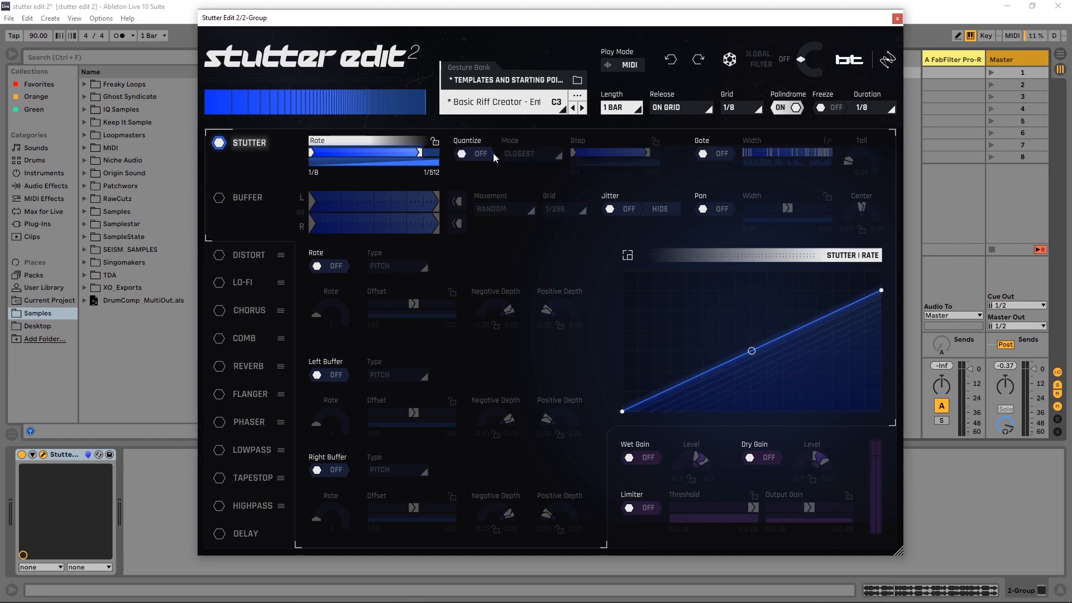
# Switch the Gate on and load the straight rising preset, from 0.0 to 1.0, as its Width curve in the full editor.
pyautogui.click(720, 157)
pyautogui.click(768, 156)
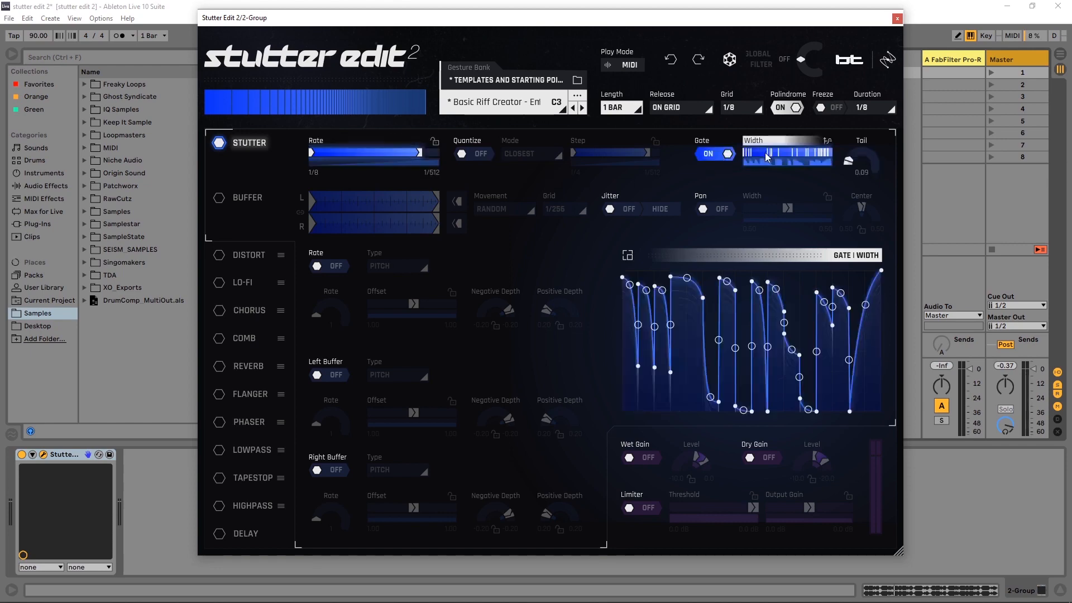
pyautogui.click(627, 255)
pyautogui.click(859, 170)
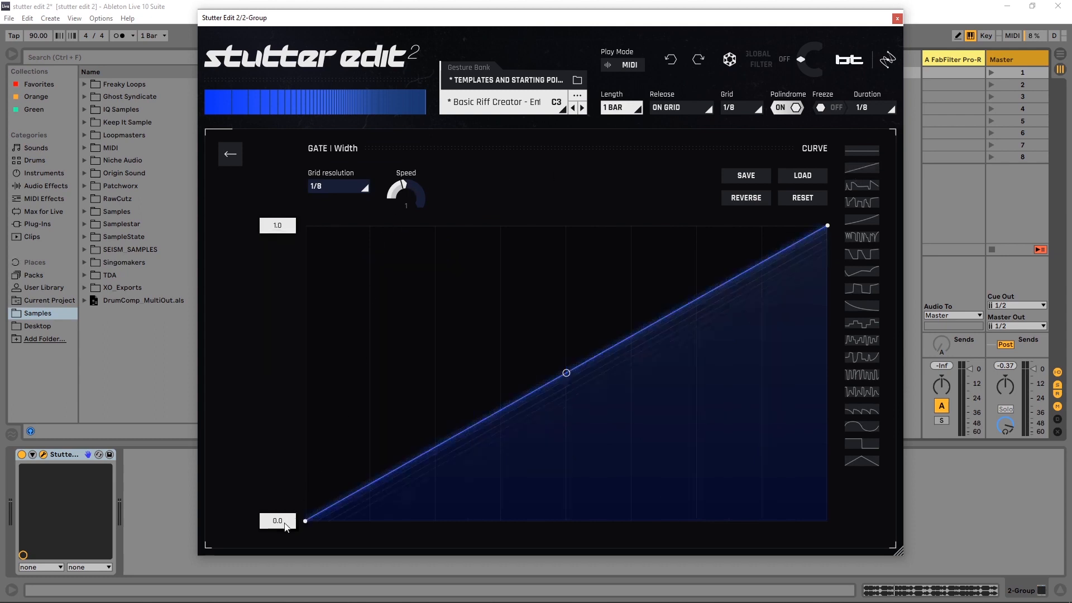
pyautogui.click(231, 154)
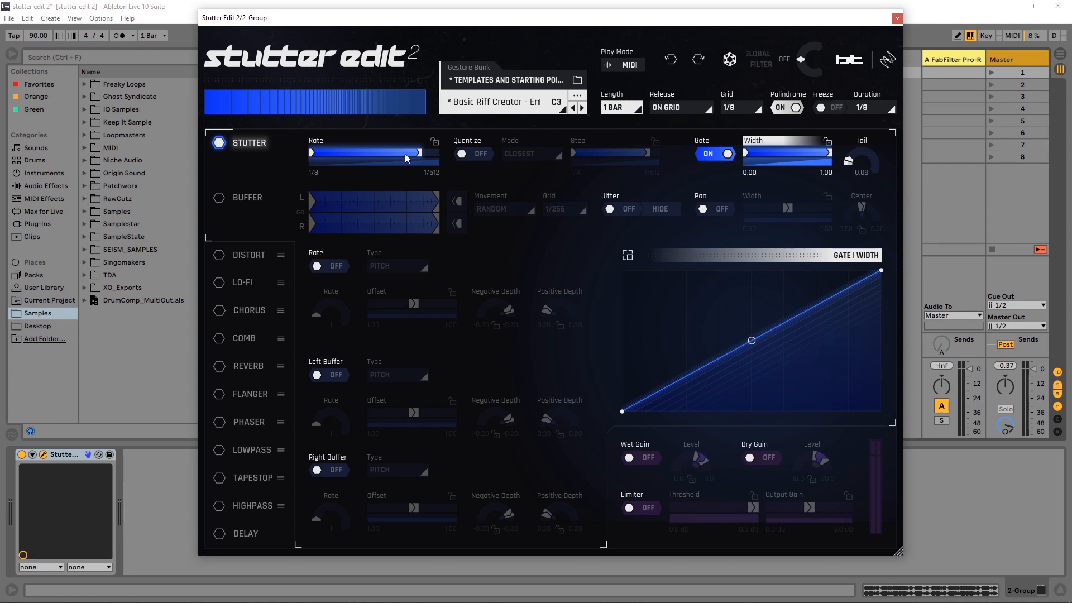
# Set the upper end of the Stutter Rate range to 1/64, and compare the sound with the Gate off and on.
pyautogui.moveTo(417, 154); pyautogui.dragTo(368, 156)
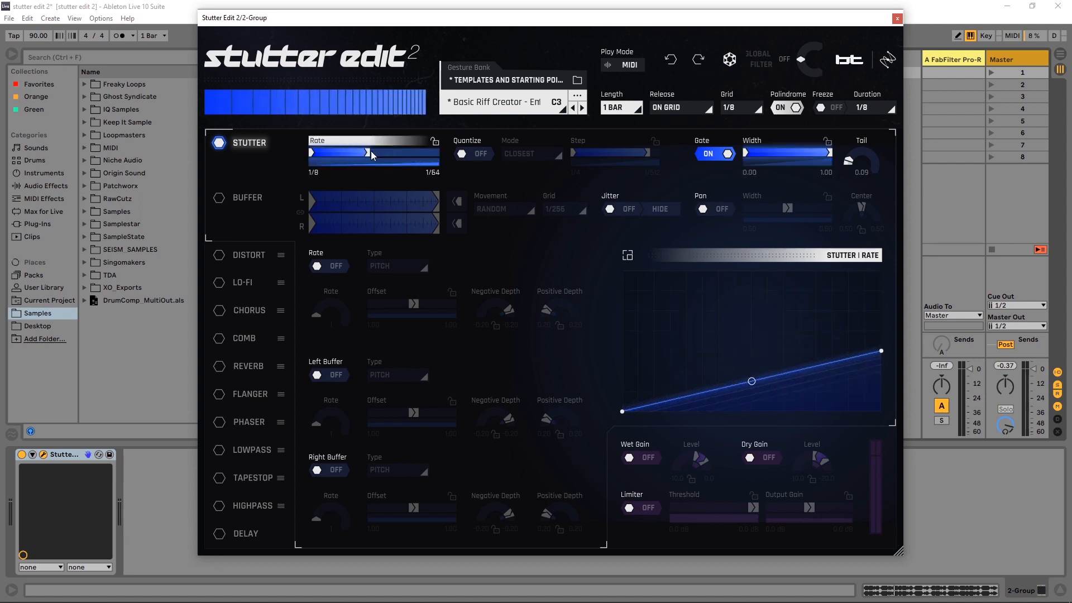
pyautogui.click(714, 153)
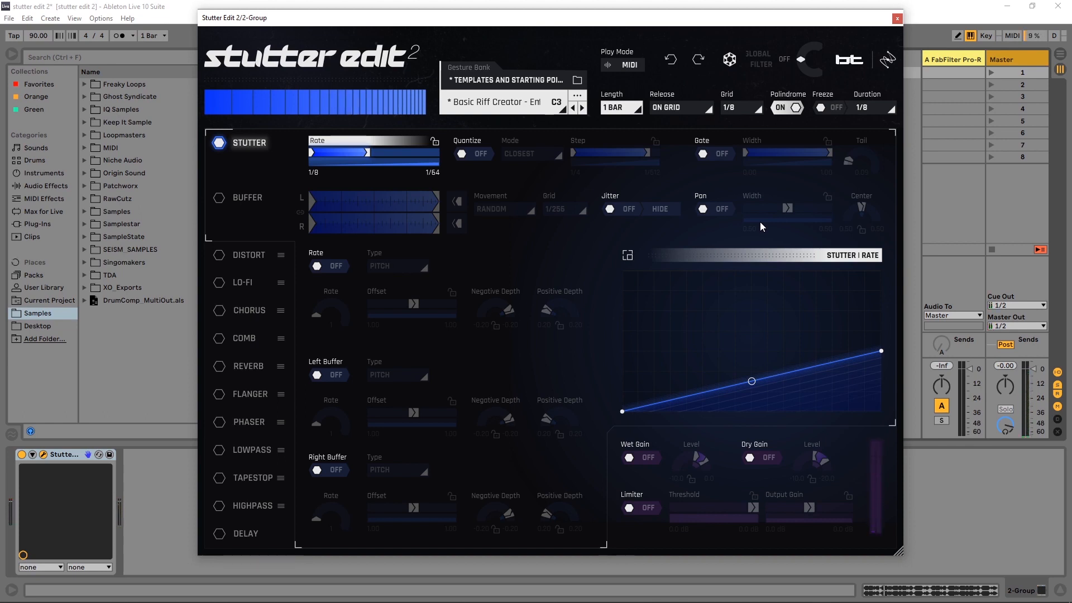
pyautogui.click(721, 154)
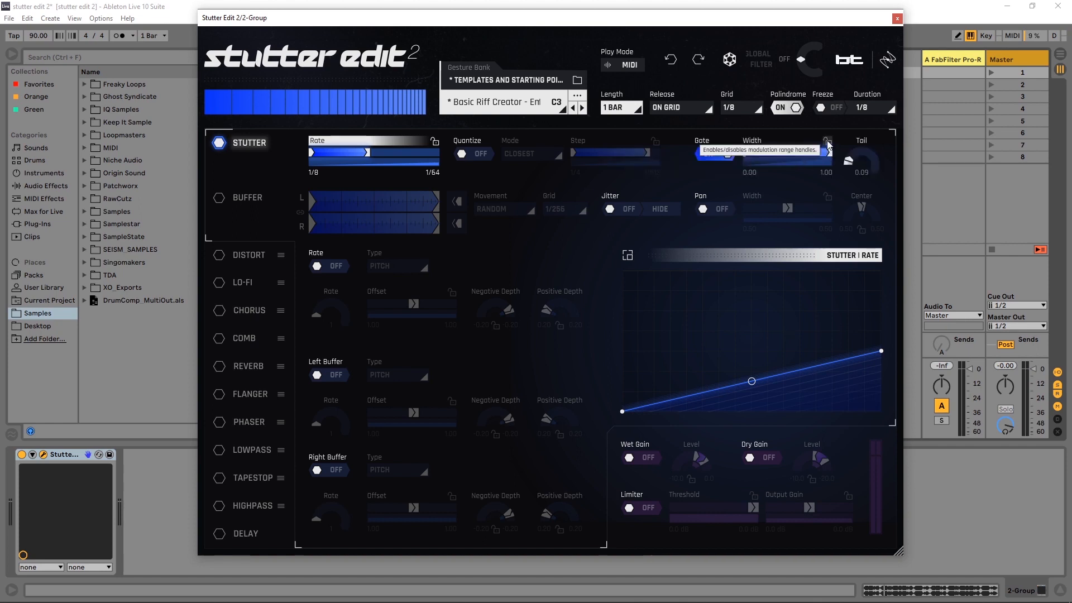
# Lock the Gate Width to a single value of 0.54, raise the Tail to 0.51 and audition the result.
pyautogui.click(798, 152)
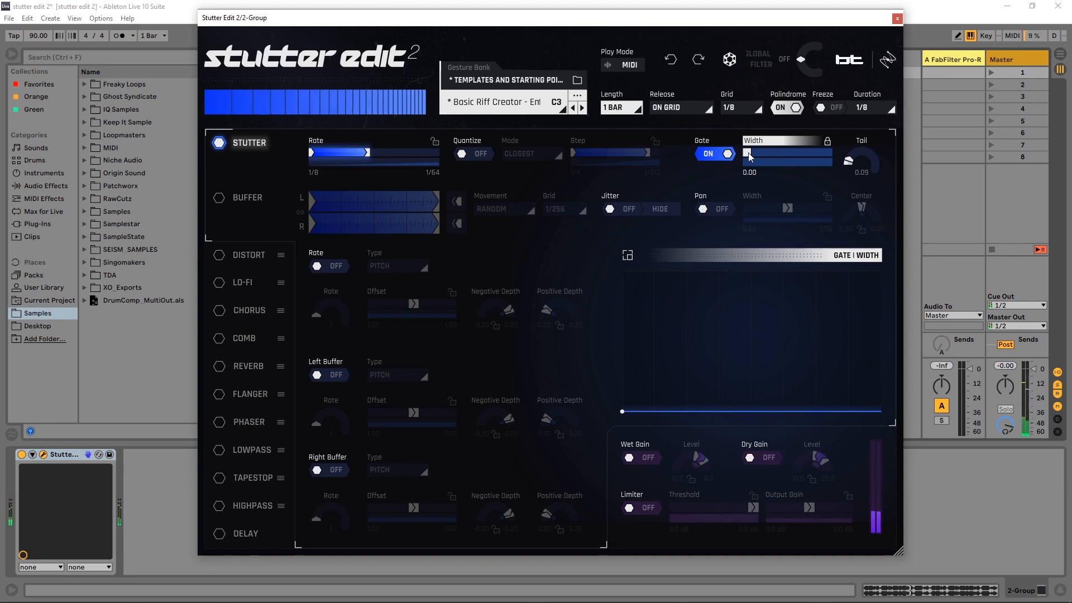
pyautogui.moveTo(749, 157); pyautogui.dragTo(793, 156)
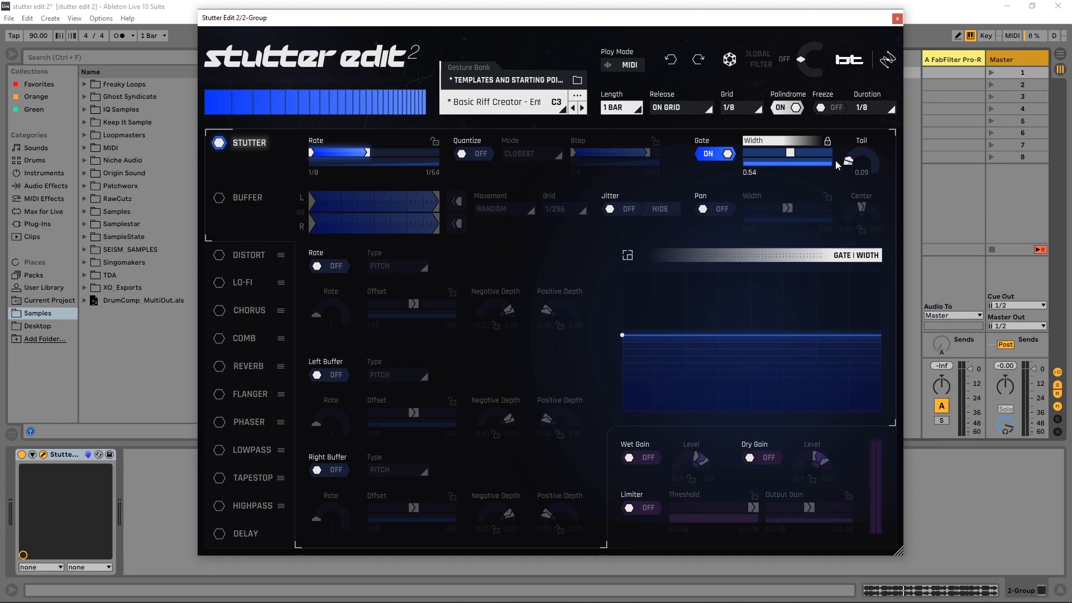
pyautogui.moveTo(848, 163); pyautogui.dragTo(865, 109)
pyautogui.press('space')
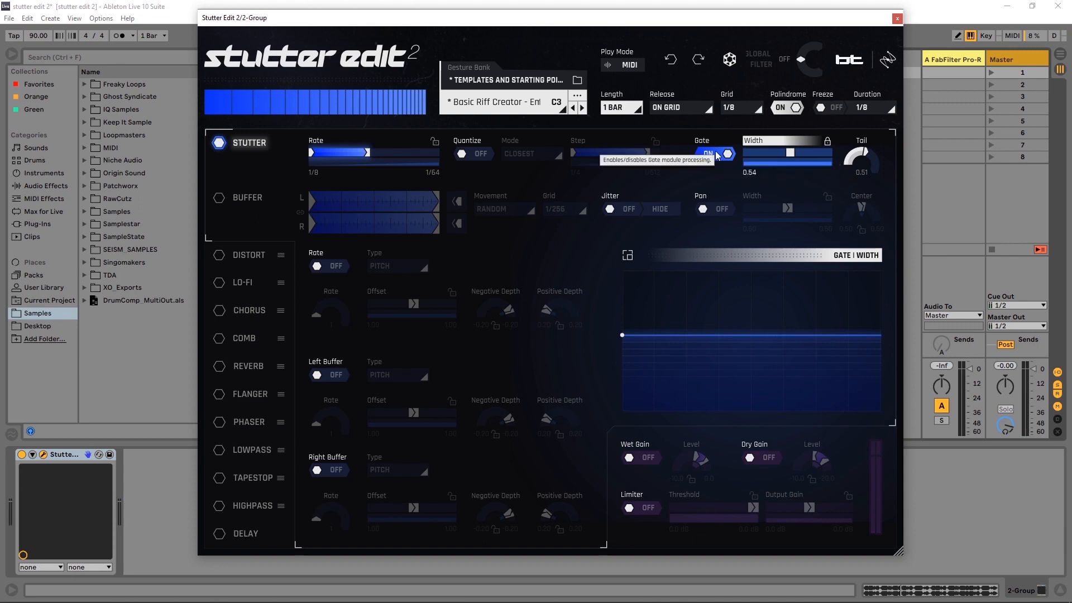
# Unlock the Gate Width and make it fall from 1.00 to 0.00 with a Tail of 0.00, switching the Gate off after auditioning.
pyautogui.moveTo(791, 154); pyautogui.dragTo(829, 153)
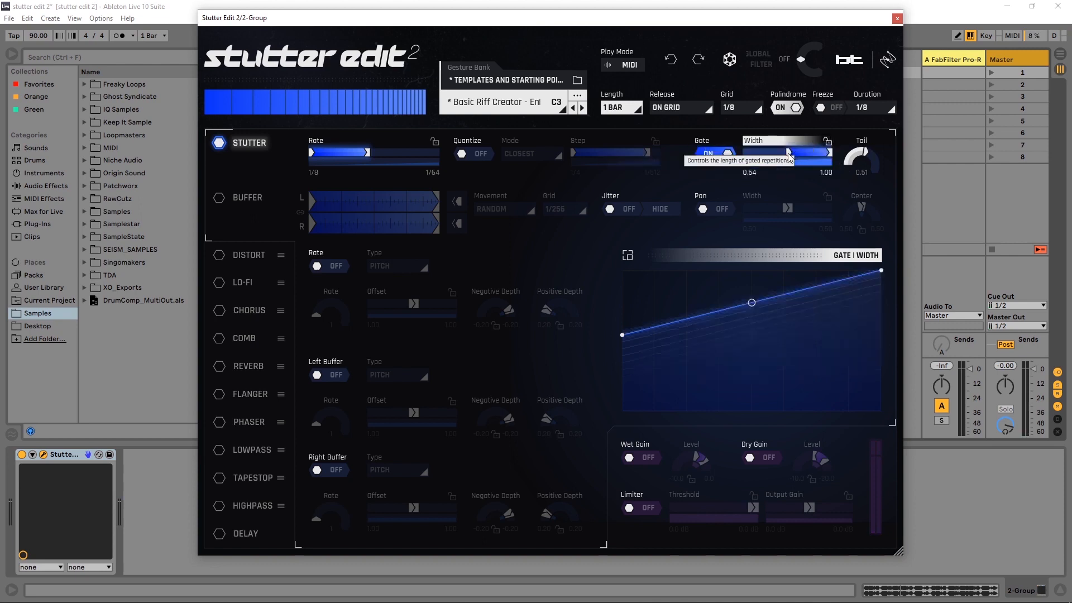
pyautogui.moveTo(788, 154); pyautogui.dragTo(739, 158)
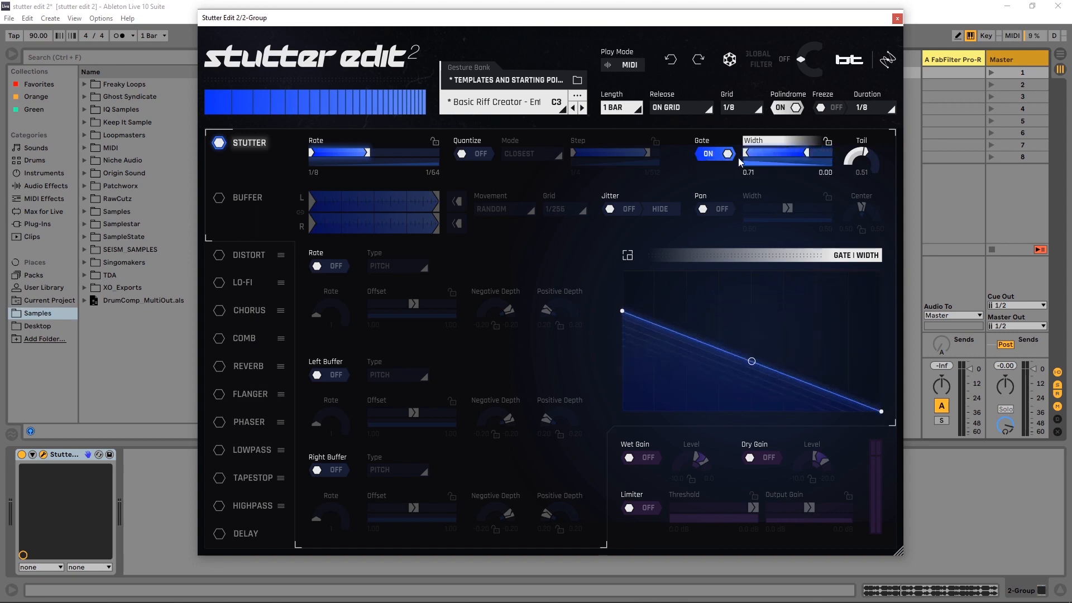
pyautogui.moveTo(805, 155); pyautogui.dragTo(831, 155)
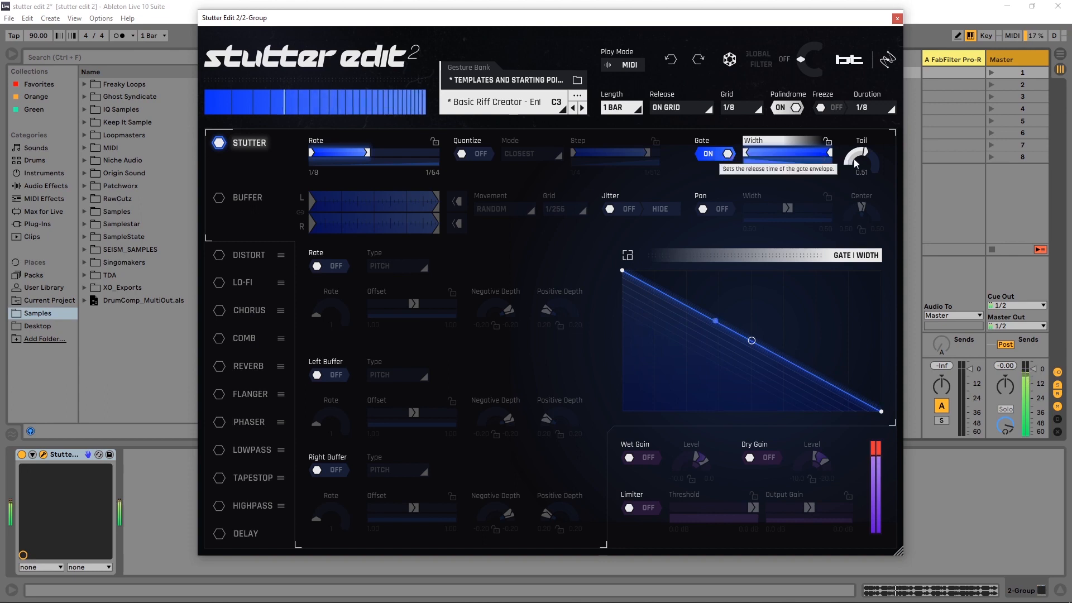
pyautogui.moveTo(855, 163); pyautogui.dragTo(852, 234)
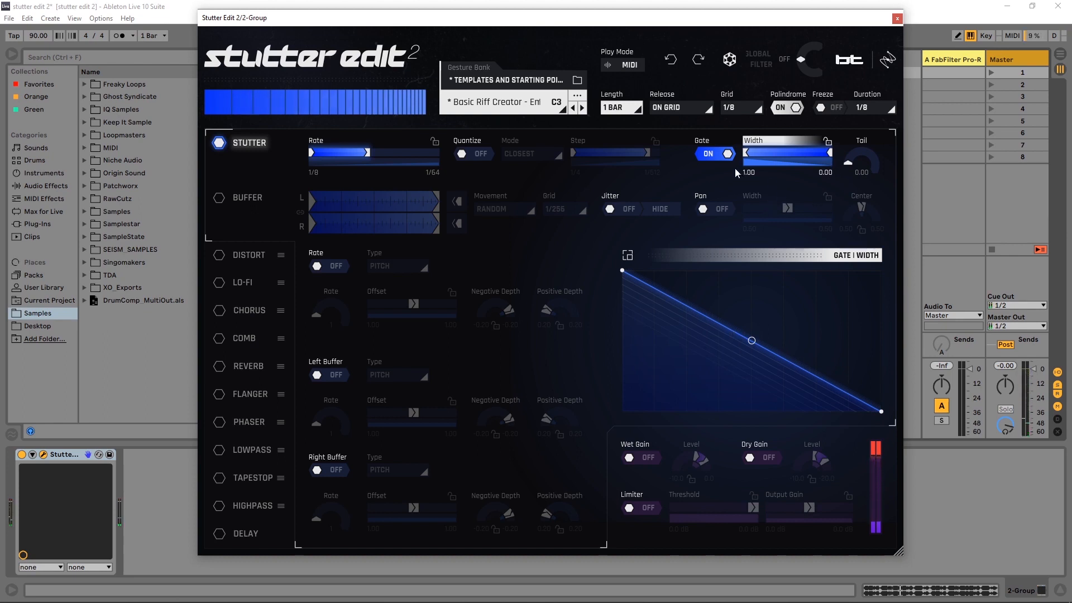
pyautogui.click(728, 154)
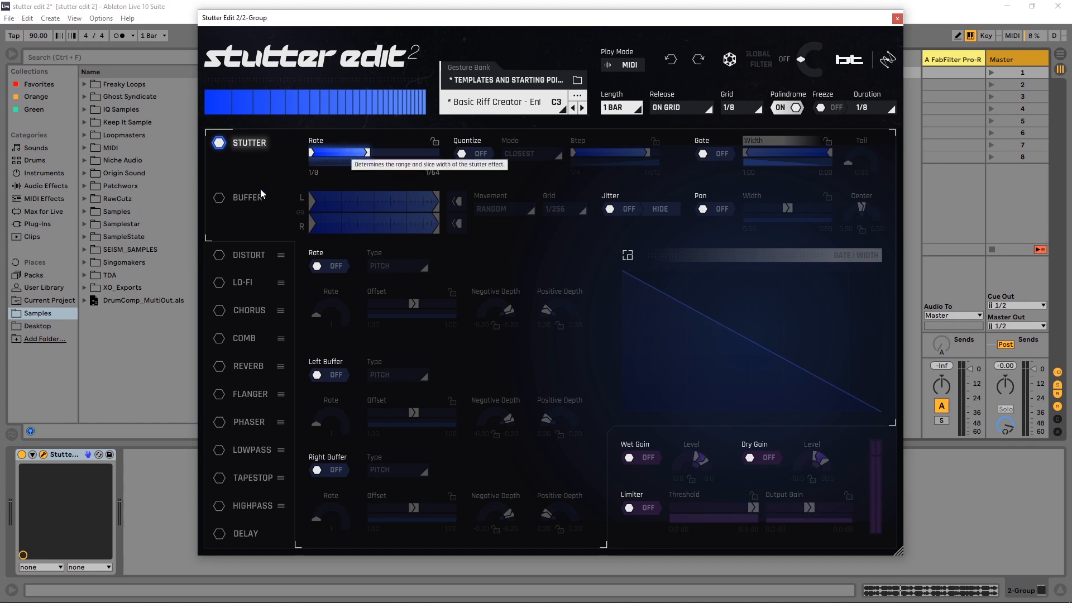
# Enable the Buffer module with a 1/4 Grid and Grid Movement, and compare the sound with the module off and on.
pyautogui.click(219, 199)
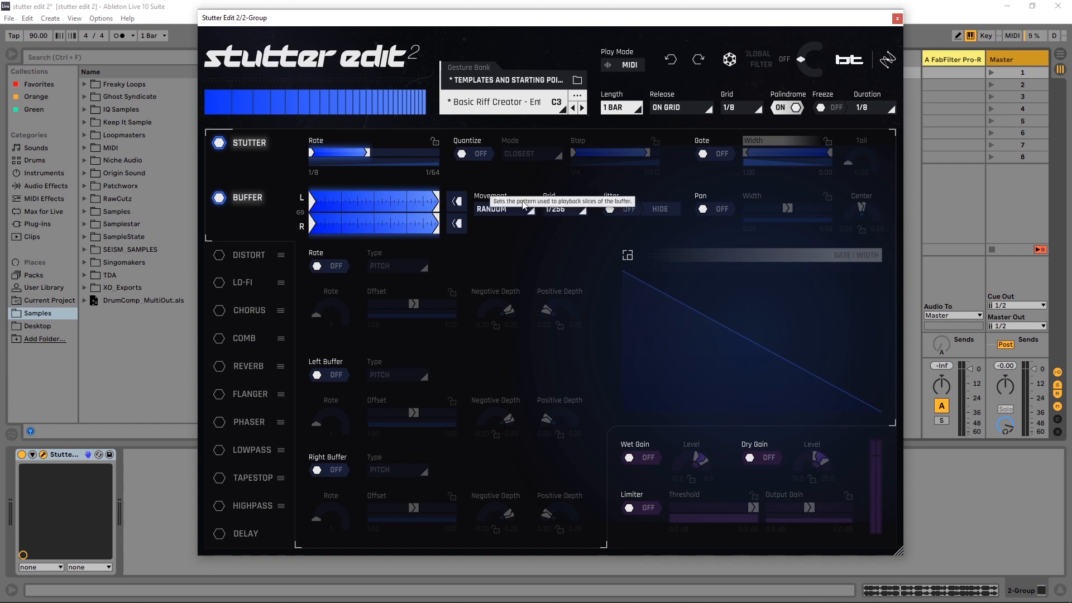
pyautogui.click(561, 210)
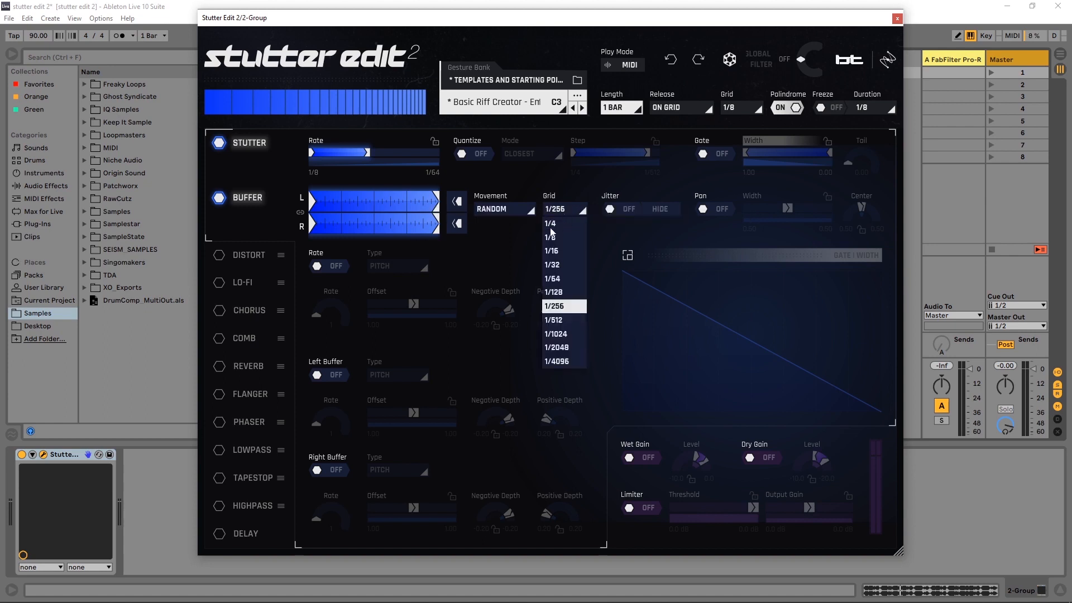
pyautogui.click(551, 226)
pyautogui.click(505, 208)
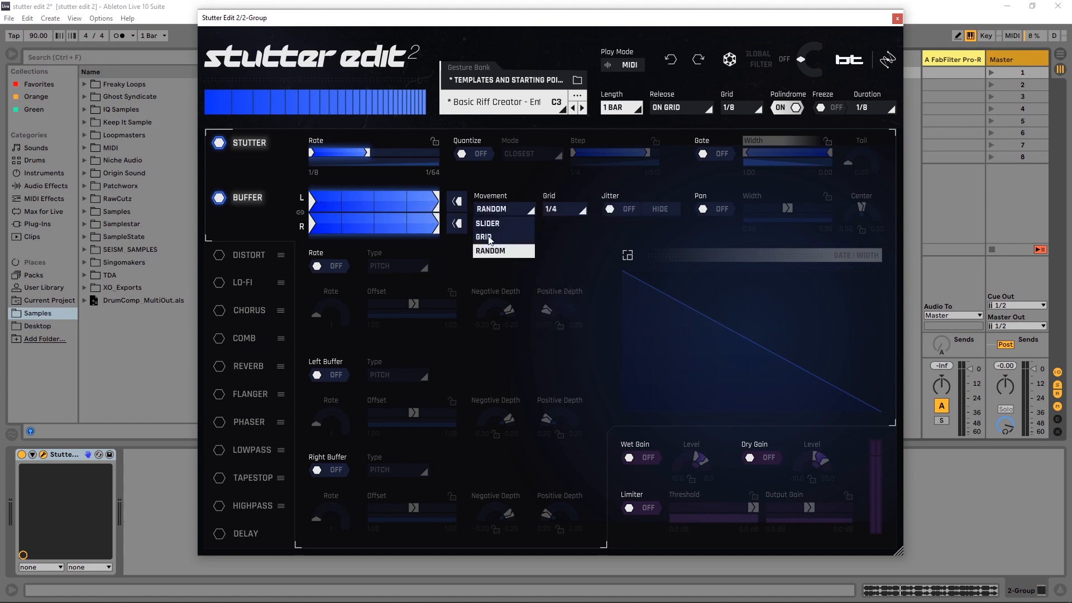
pyautogui.click(484, 236)
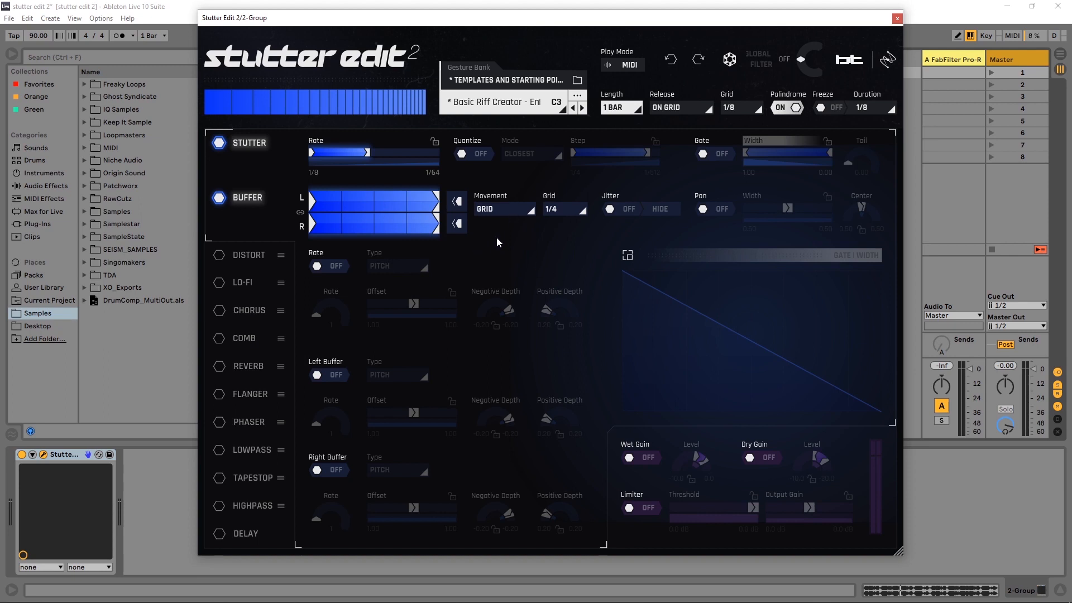
pyautogui.click(219, 198)
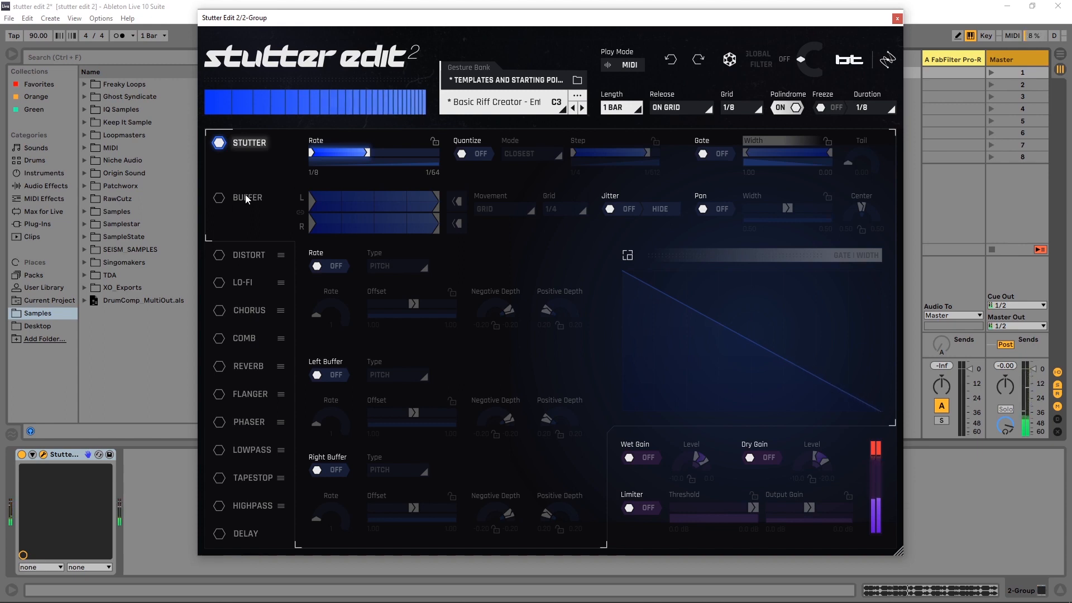
pyautogui.click(224, 193)
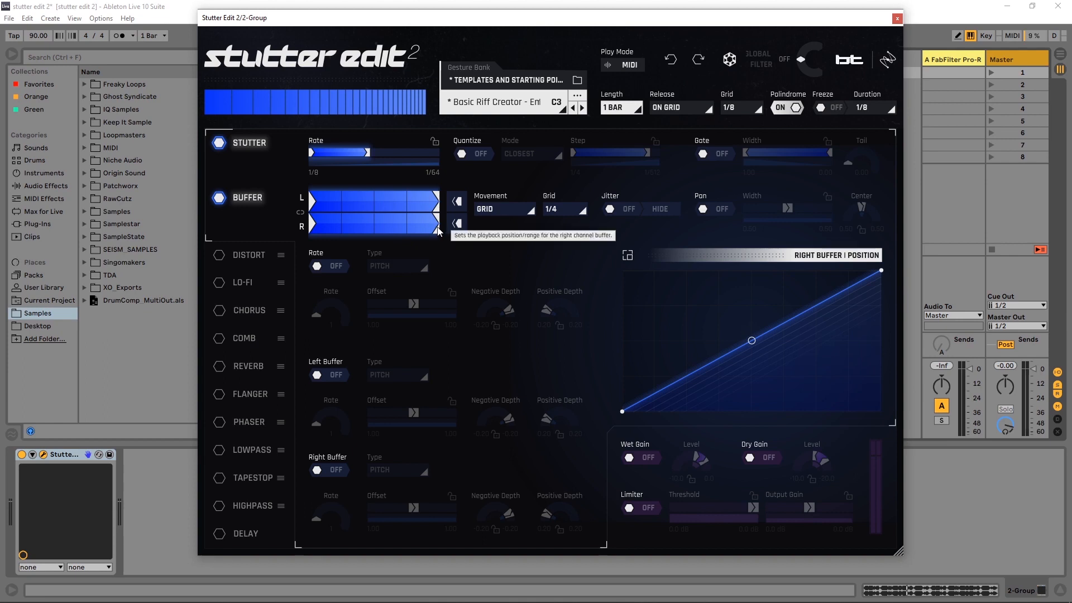
# Limit the left buffer to its last quarter and the right buffer to its first quarter, and audition the split.
pyautogui.moveTo(438, 234); pyautogui.dragTo(403, 203)
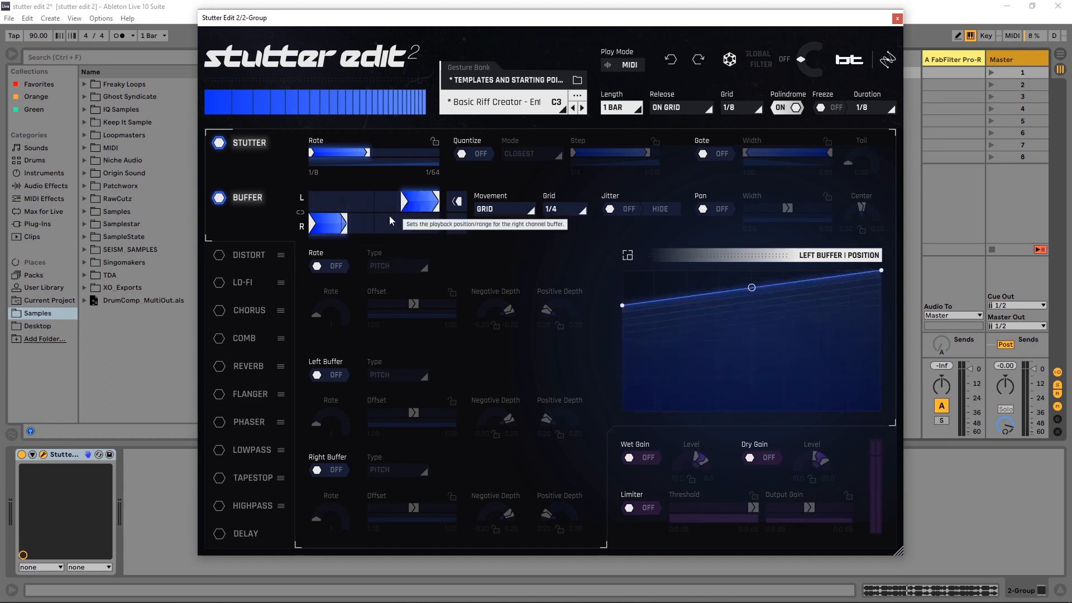
pyautogui.press('space')
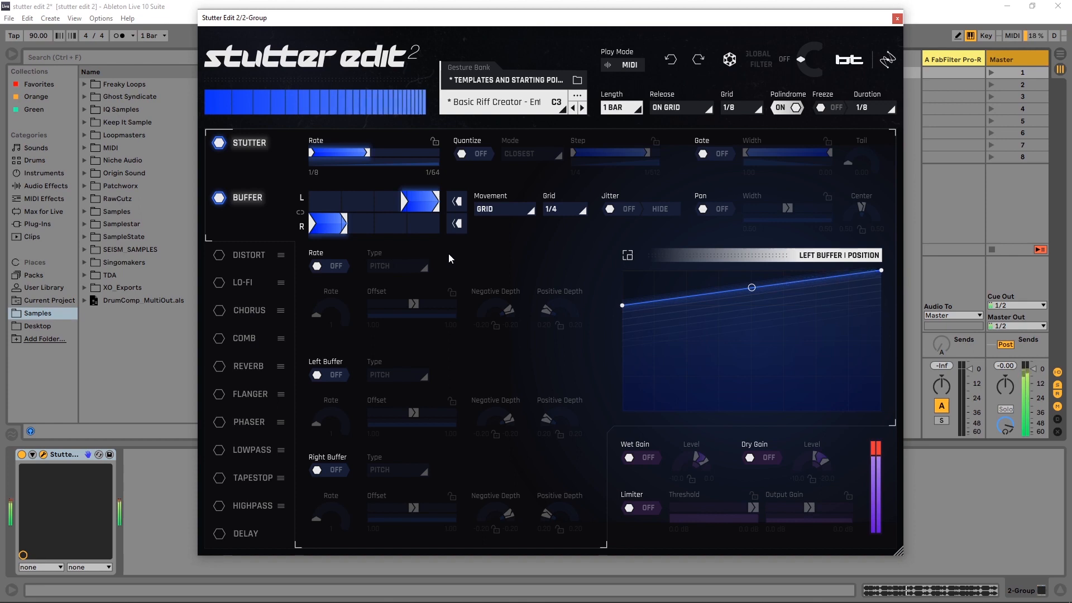
pyautogui.press('space')
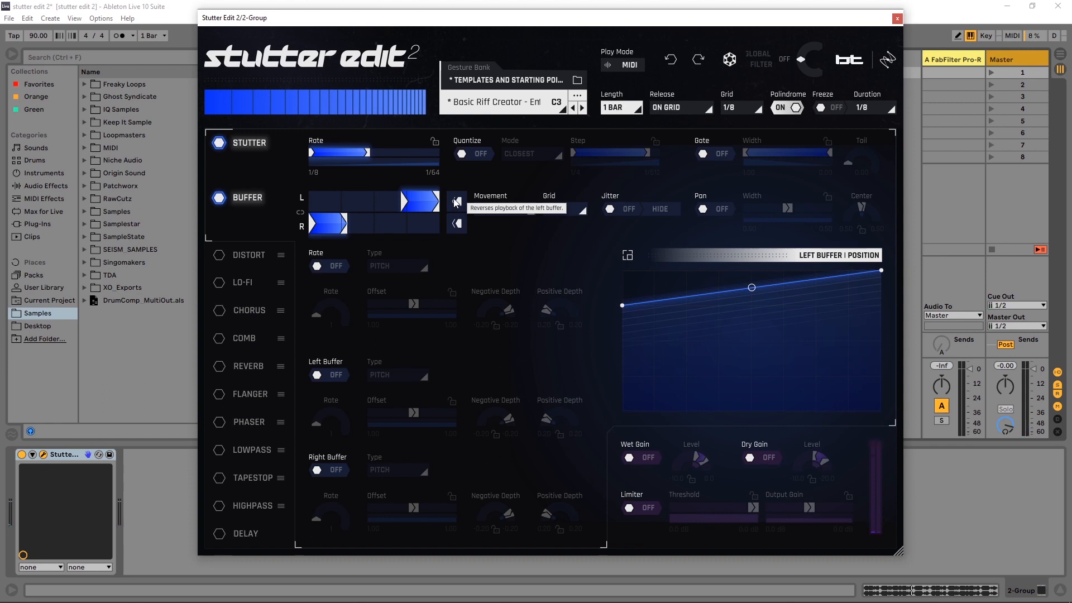
# Audition the left buffer reversed, switch the reversal off, and extend both buffer ranges back to full length.
pyautogui.click(456, 201)
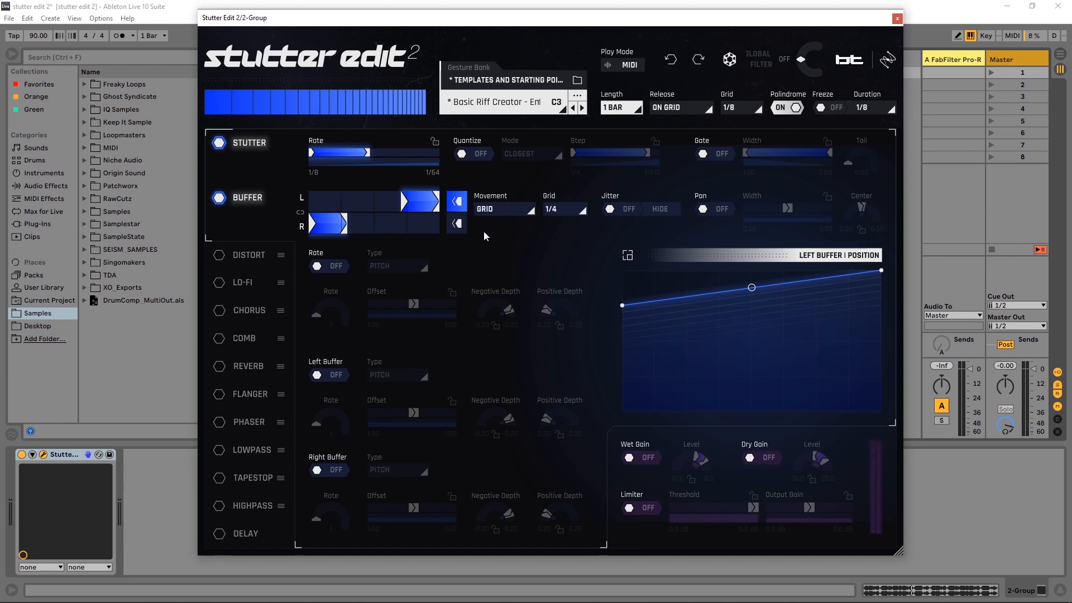
pyautogui.press('space')
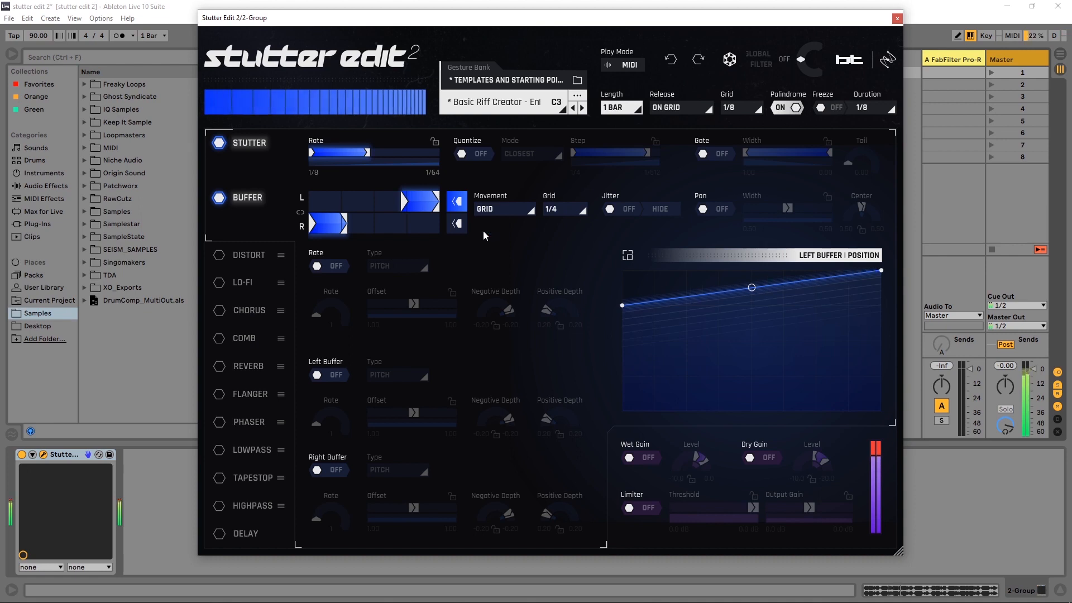
pyautogui.press('space')
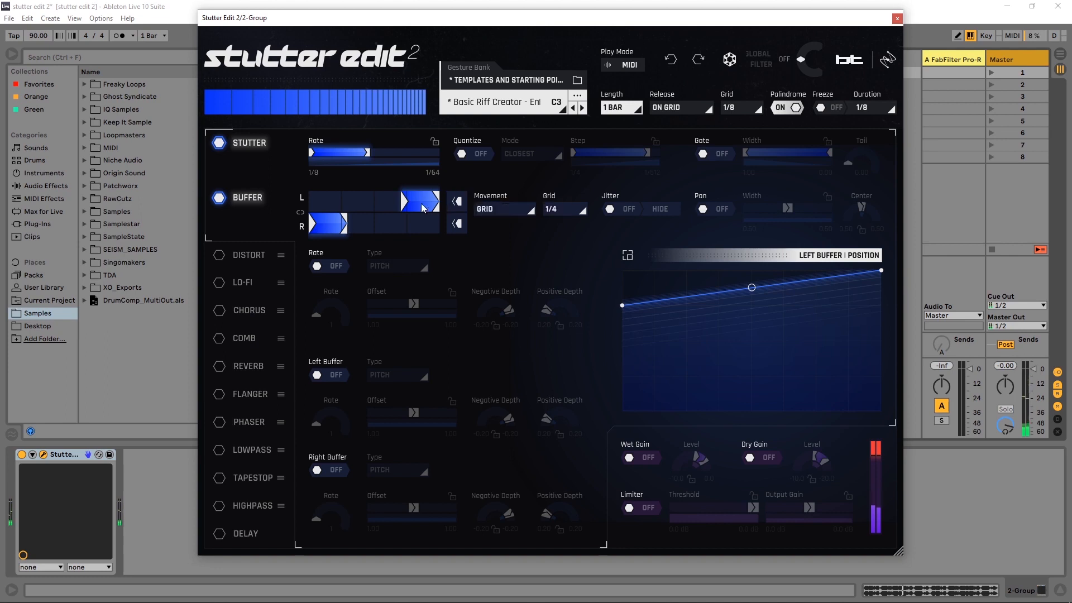
pyautogui.moveTo(403, 201); pyautogui.dragTo(310, 201)
pyautogui.moveTo(344, 233); pyautogui.dragTo(464, 234)
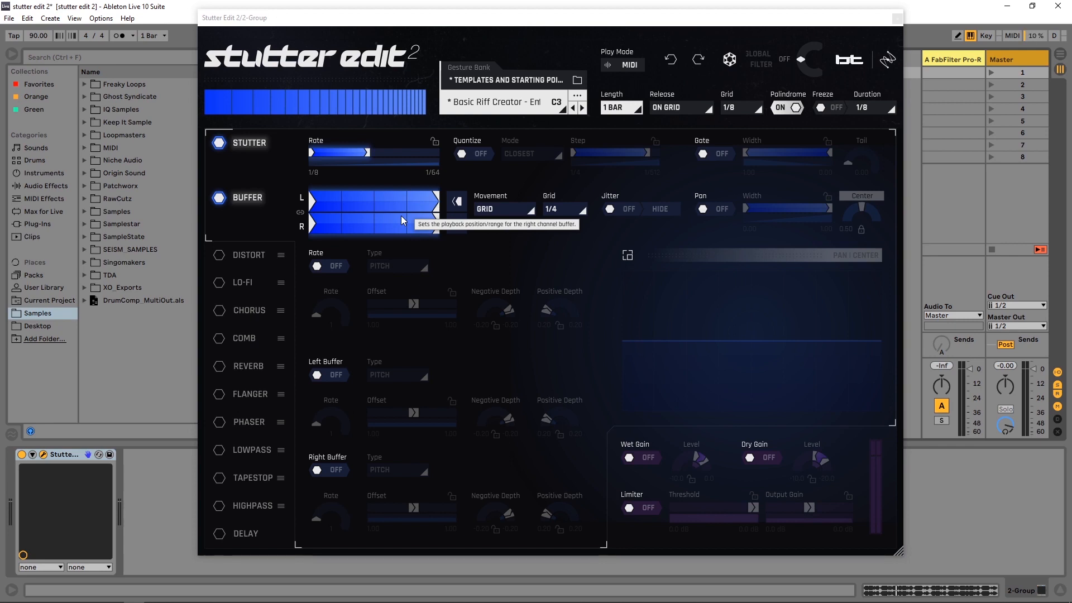
# Switch Pan on, lock its Width to 0.00, and audition the Center at 0.02 before setting it to 1.00.
pyautogui.click(721, 212)
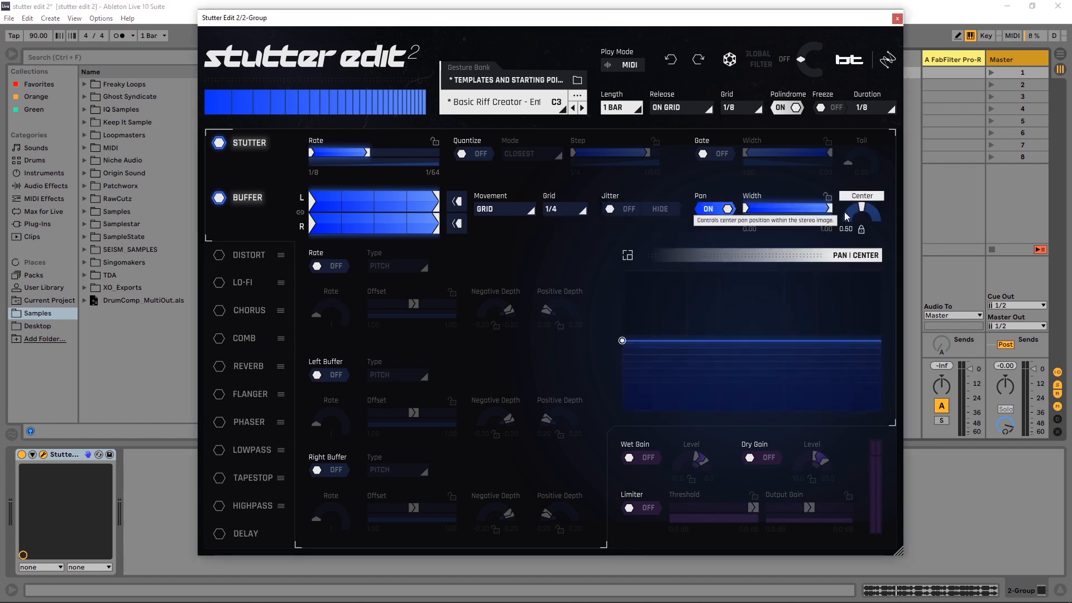
pyautogui.click(763, 212)
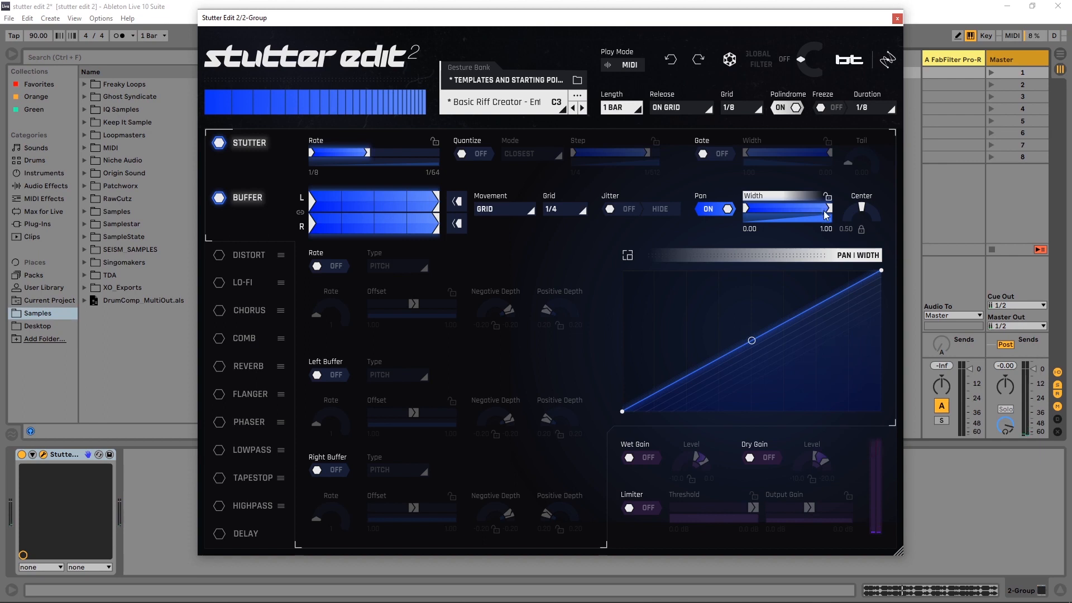
pyautogui.moveTo(829, 209); pyautogui.dragTo(747, 208)
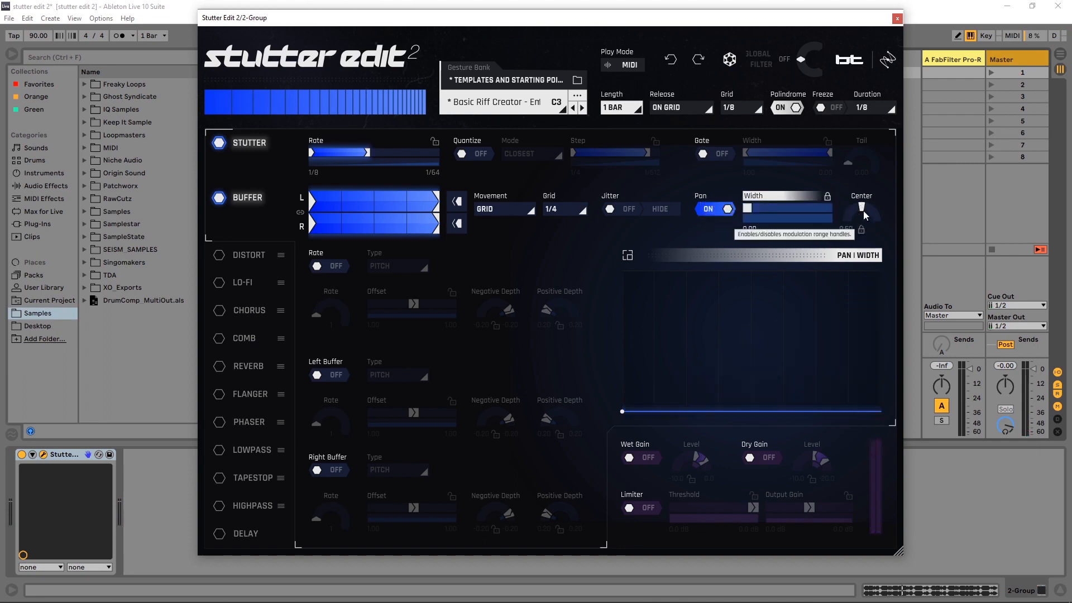
pyautogui.moveTo(859, 212); pyautogui.dragTo(835, 260)
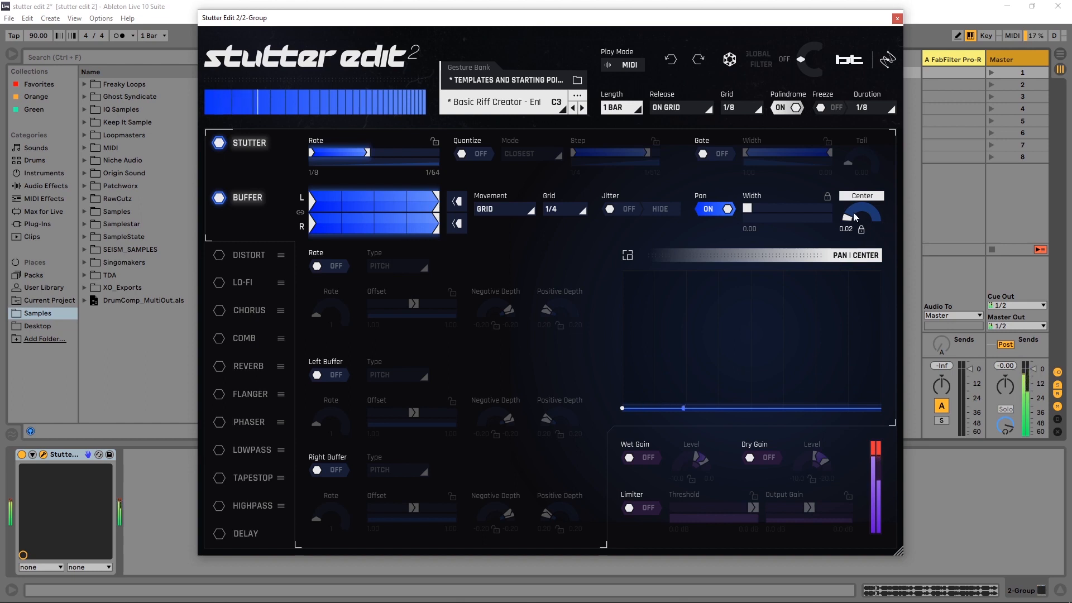
pyautogui.moveTo(875, 221); pyautogui.dragTo(919, 98)
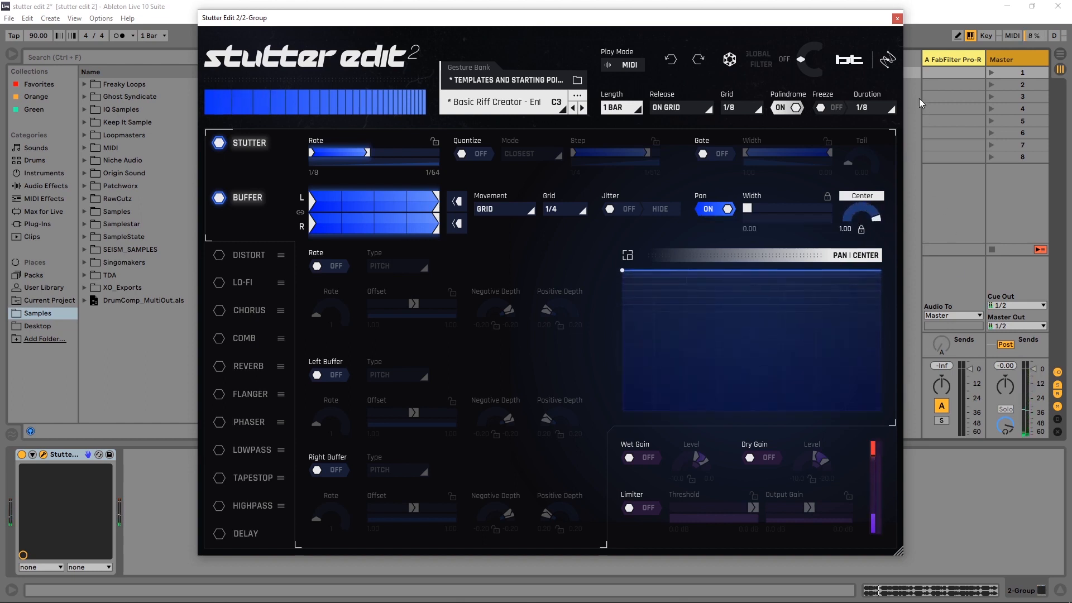
# Unlock the Pan Center range, start its curve at 0.49, and add a point at the midpoint raised to maximum.
pyautogui.click(861, 229)
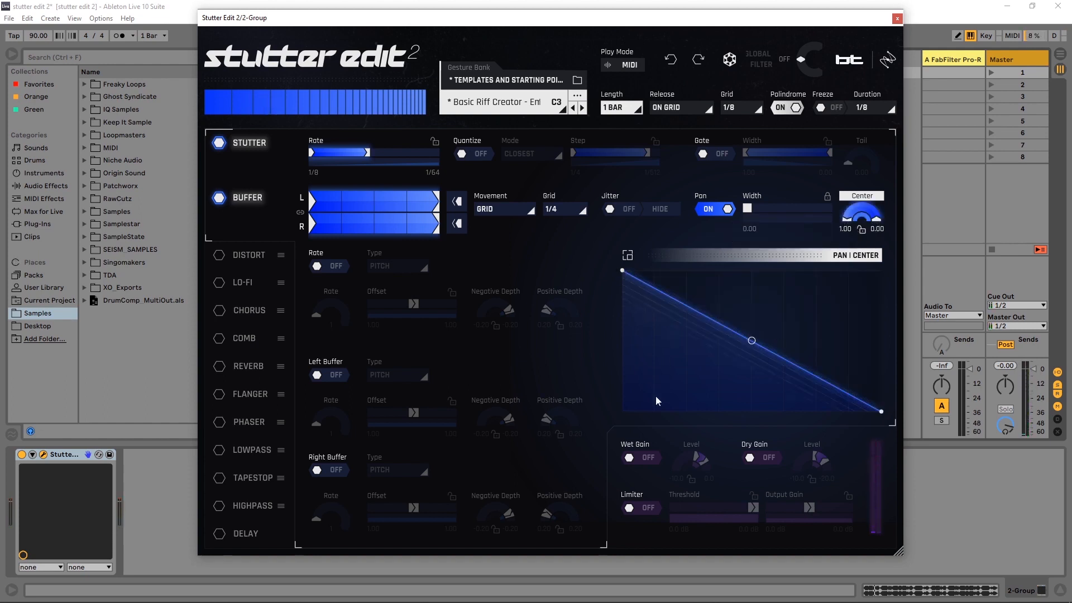
pyautogui.moveTo(621, 269); pyautogui.dragTo(630, 342)
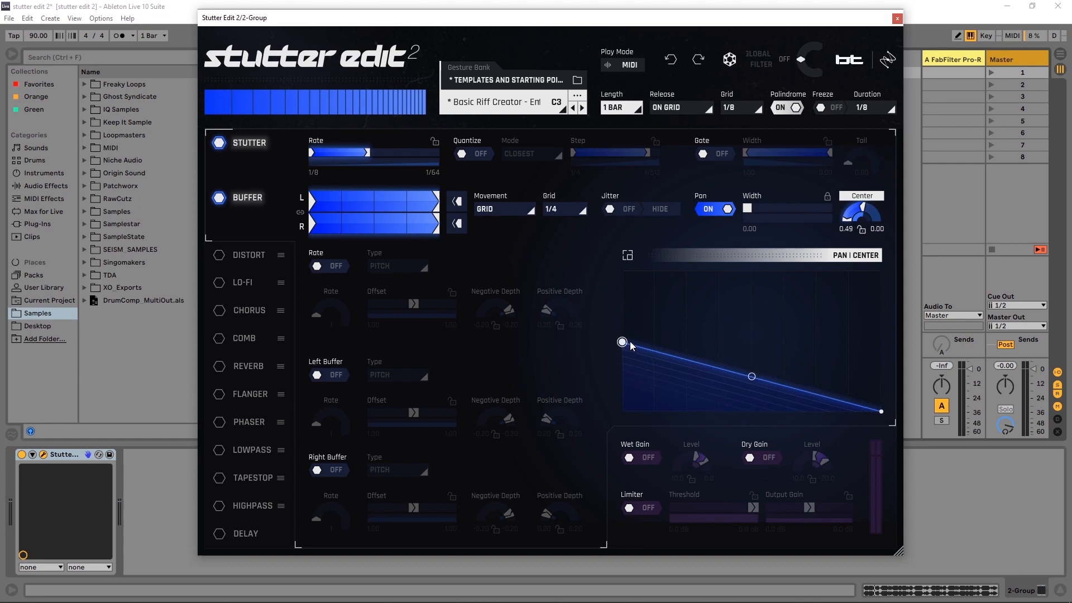
pyautogui.moveTo(758, 383); pyautogui.dragTo(741, 274)
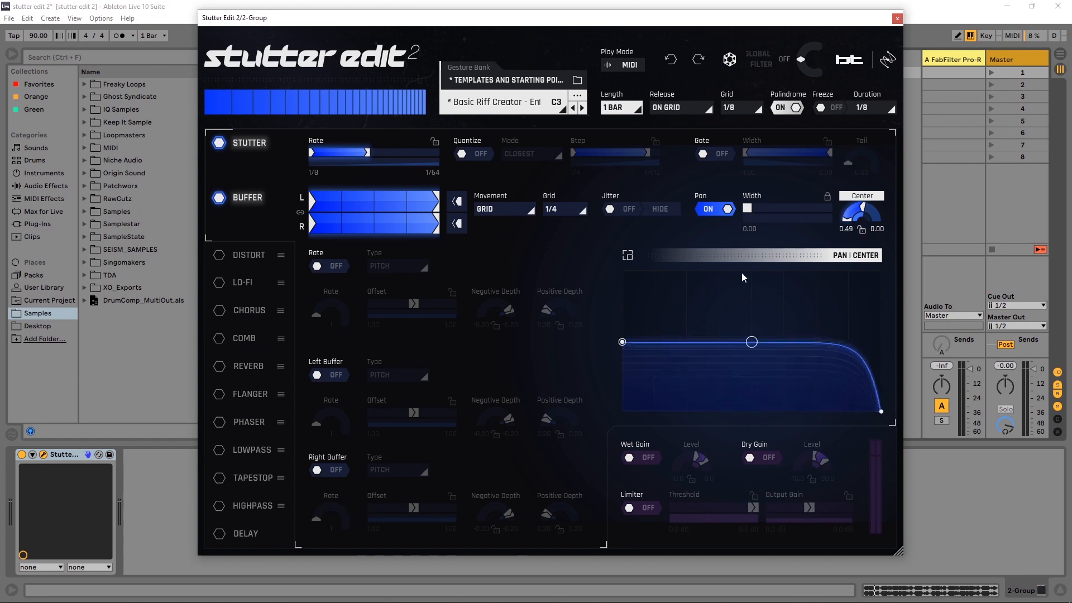
pyautogui.doubleClick(759, 343)
pyautogui.moveTo(758, 343); pyautogui.dragTo(748, 248)
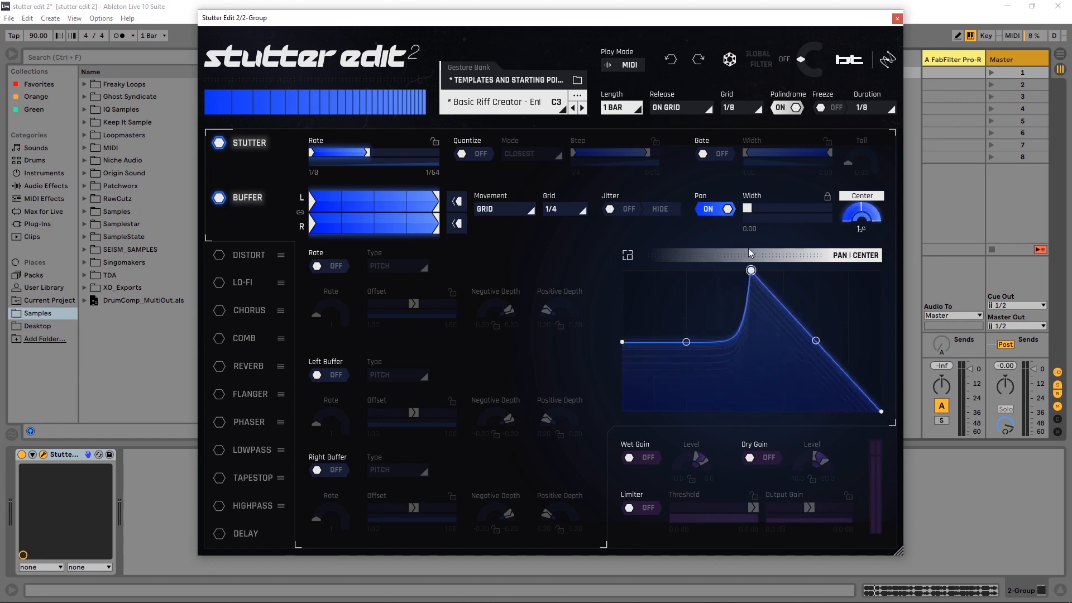
# Add a minimum point three quarters along the Pan Center curve, end it near the centre, smooth the first segment and play it.
pyautogui.doubleClick(825, 353)
pyautogui.moveTo(825, 353); pyautogui.dragTo(810, 411)
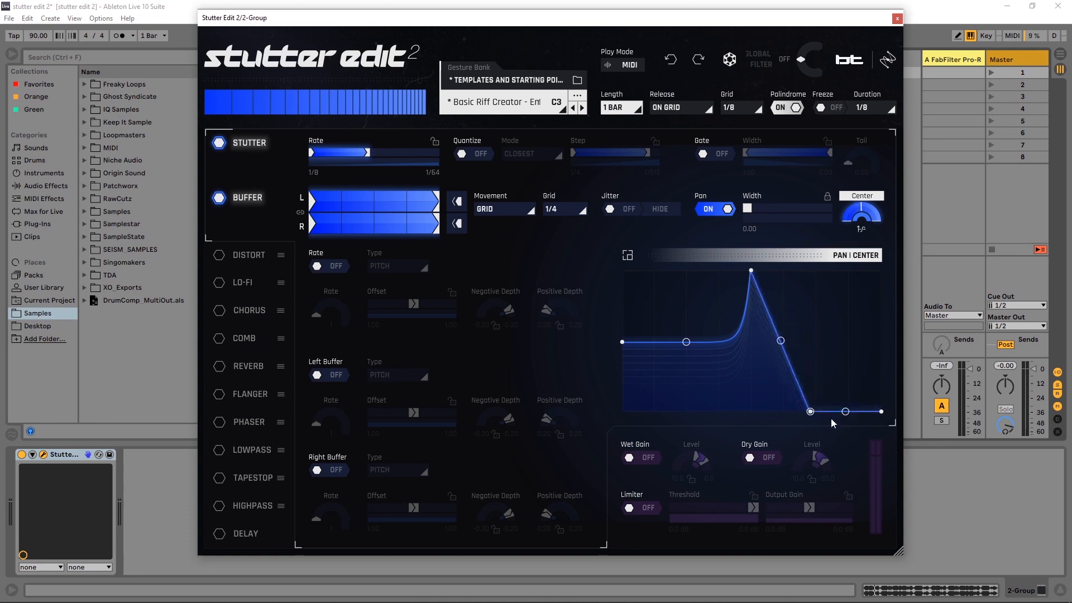
pyautogui.moveTo(886, 412); pyautogui.dragTo(885, 369)
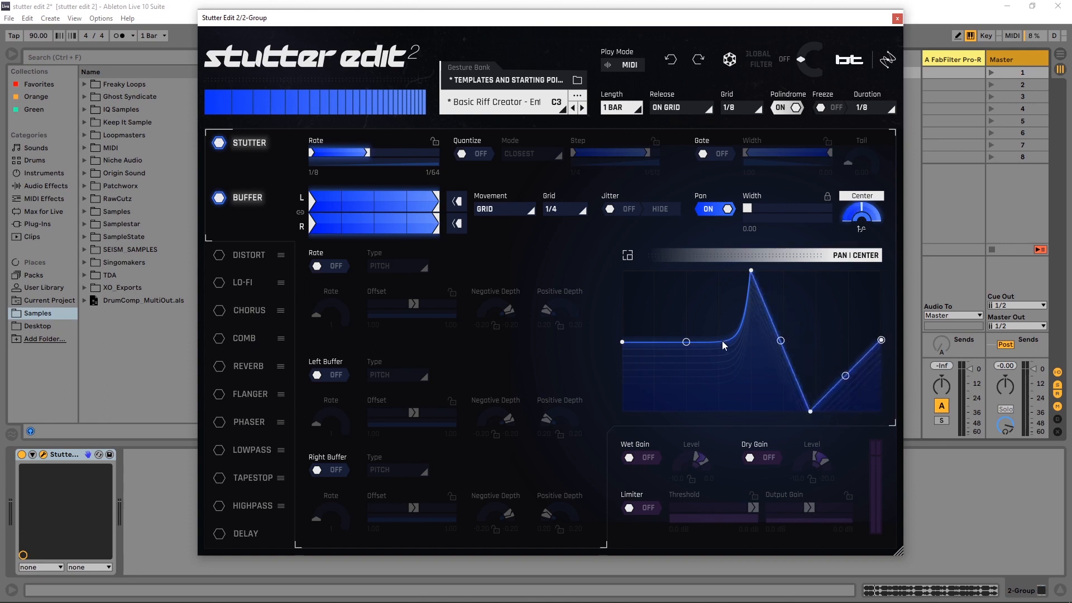
pyautogui.moveTo(685, 342); pyautogui.dragTo(665, 271)
pyautogui.press('space')
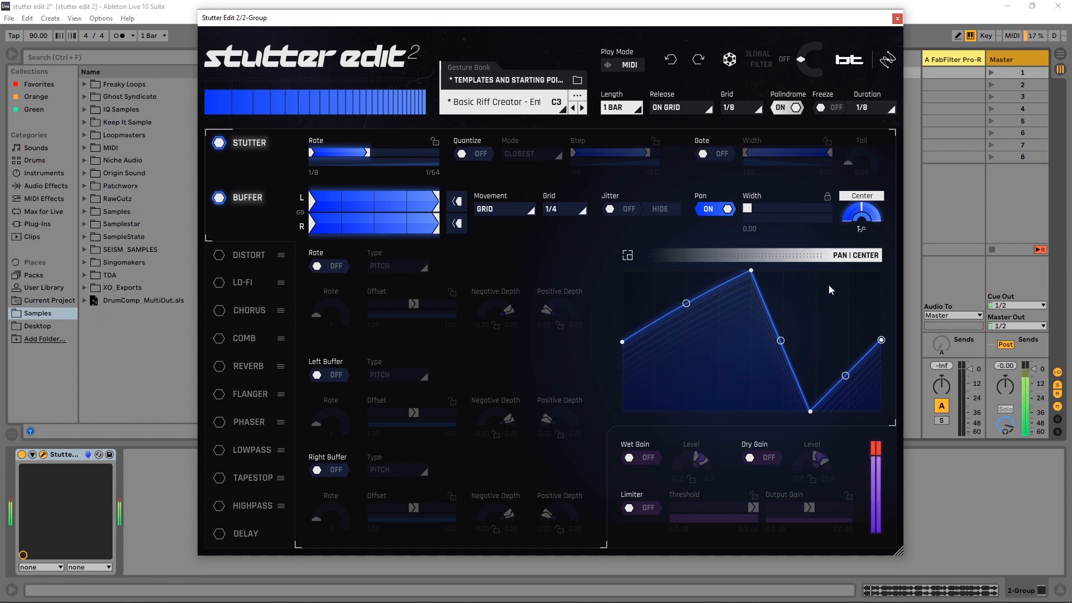